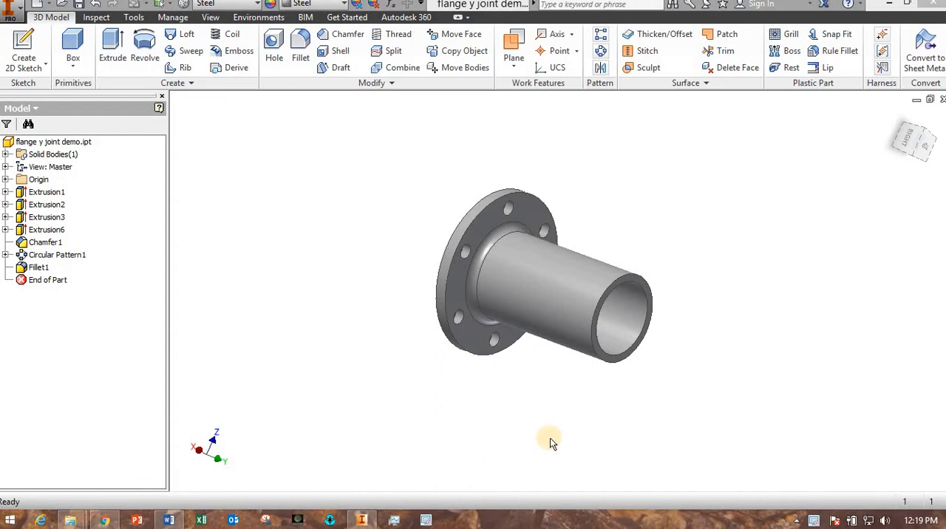
- Examine the flanged pipe model and compare it with the reference drawing's angled branch and its dimensions
mouse_move(588, 425)
middle_mouse_down("shift")
mouse_move(542, 404)
mouse_move(484, 418)
mouse_move(566, 428)
mouse_move(612, 408)
mouse_move(606, 450)
mouse_move(608, 386)
mouse_move(607, 413)
mouse_move(585, 427)
middle_mouse_up("shift")
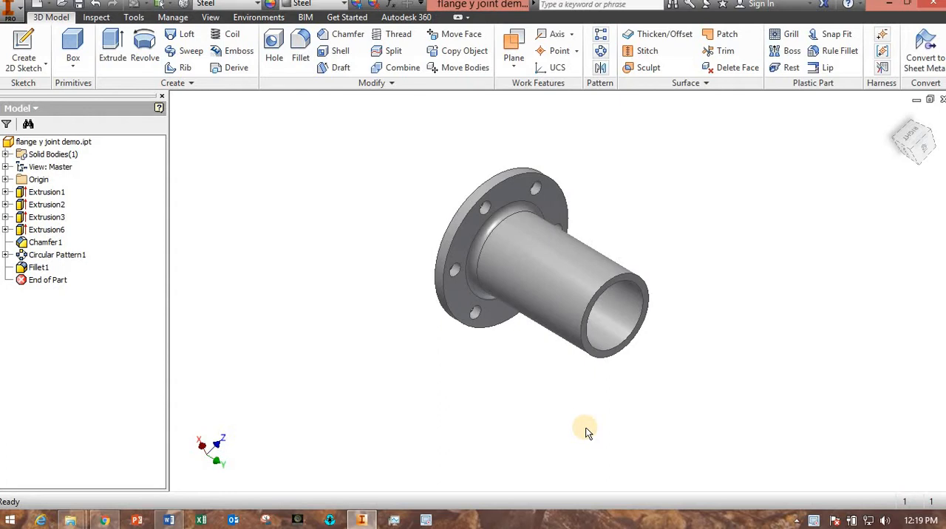
mouse_move(570, 409)
middle_mouse_down("shift")
mouse_move(472, 381)
mouse_move(468, 400)
mouse_move(591, 398)
mouse_move(585, 414)
mouse_move(564, 416)
mouse_move(601, 409)
middle_mouse_up("shift")
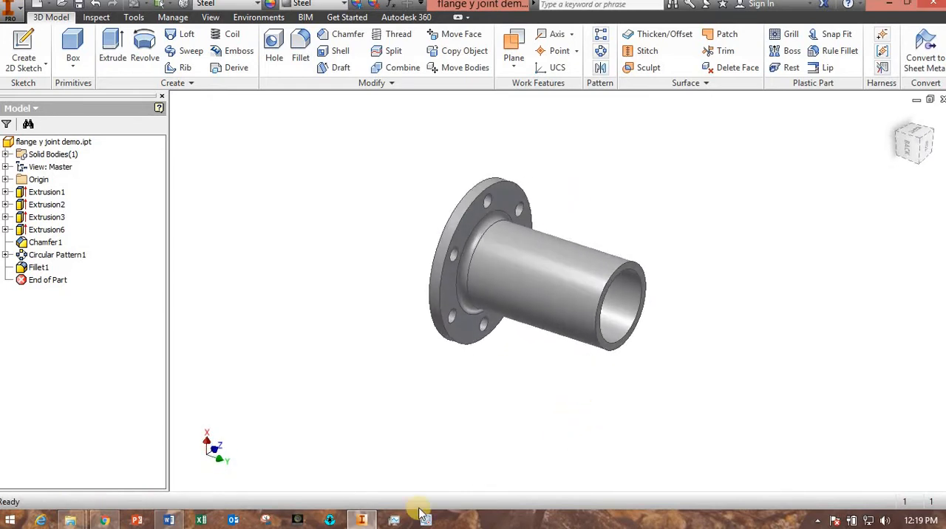
left_click(169, 521)
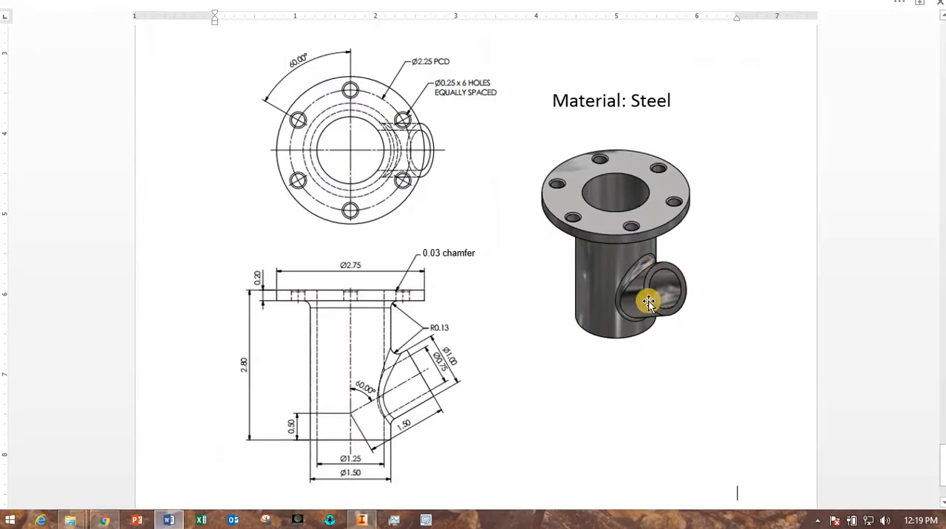
left_click(363, 522)
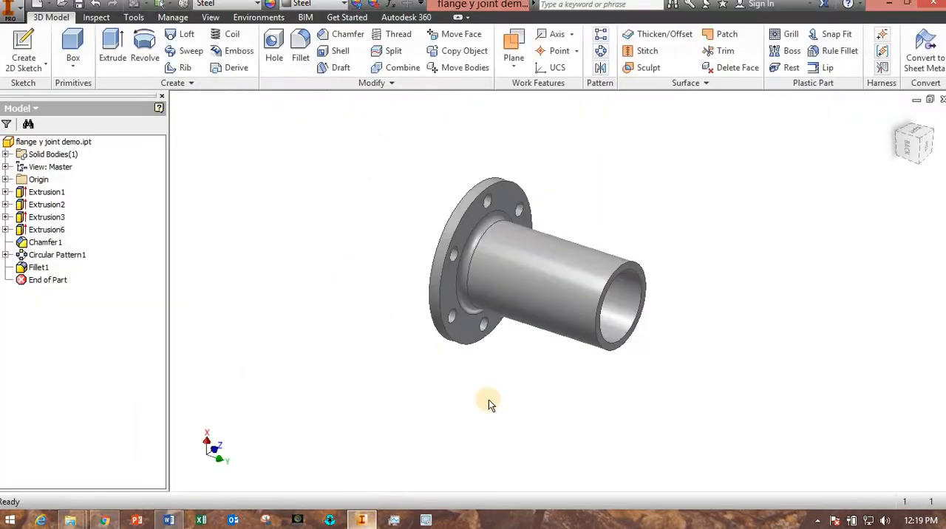
middle_click_drag(513, 408, 461, 417)
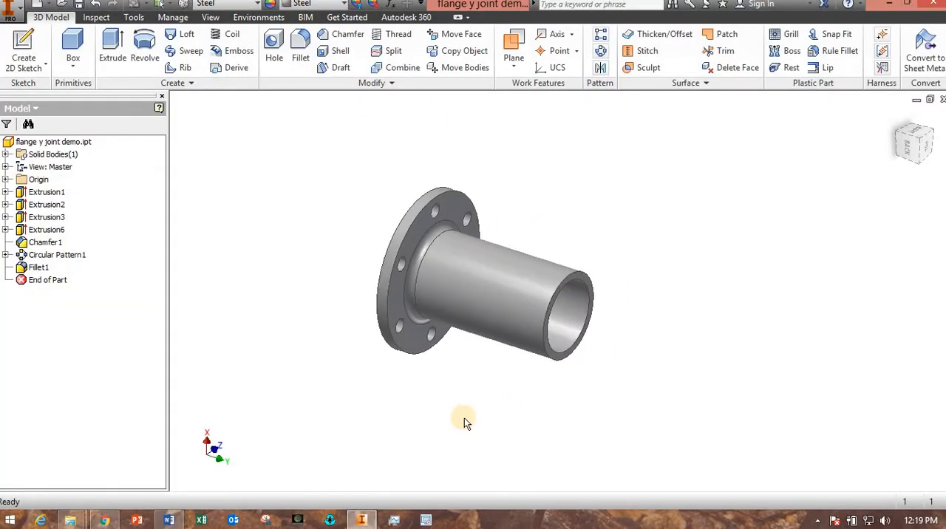
middle_click_drag(463, 414, 448, 449, "shift")
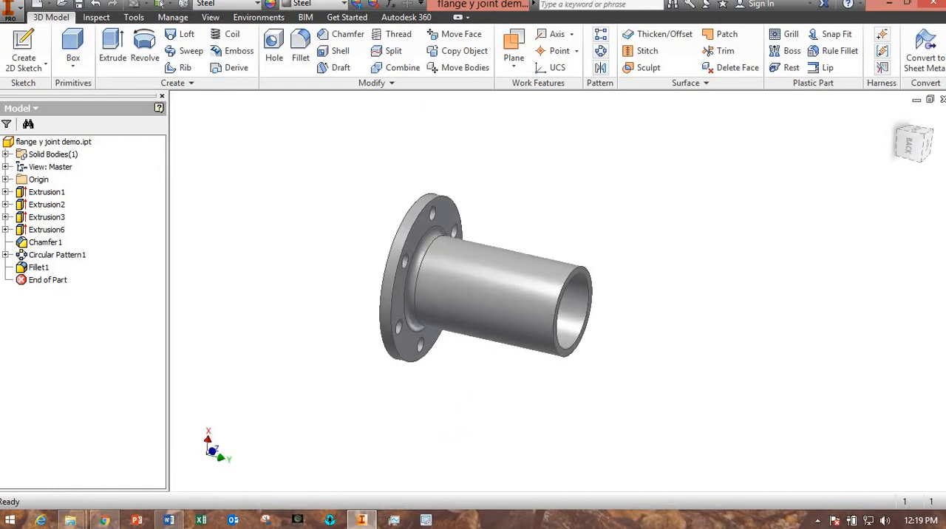
left_click(362, 521)
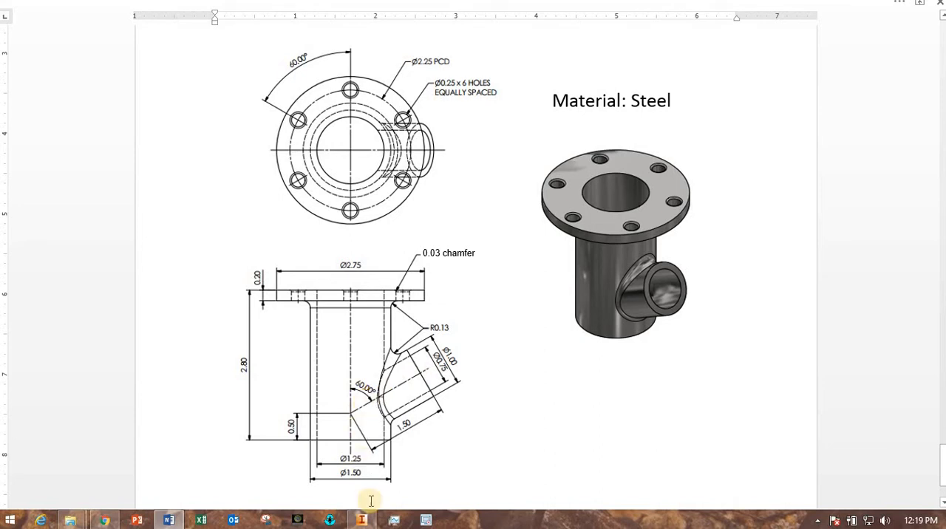
left_click(362, 521)
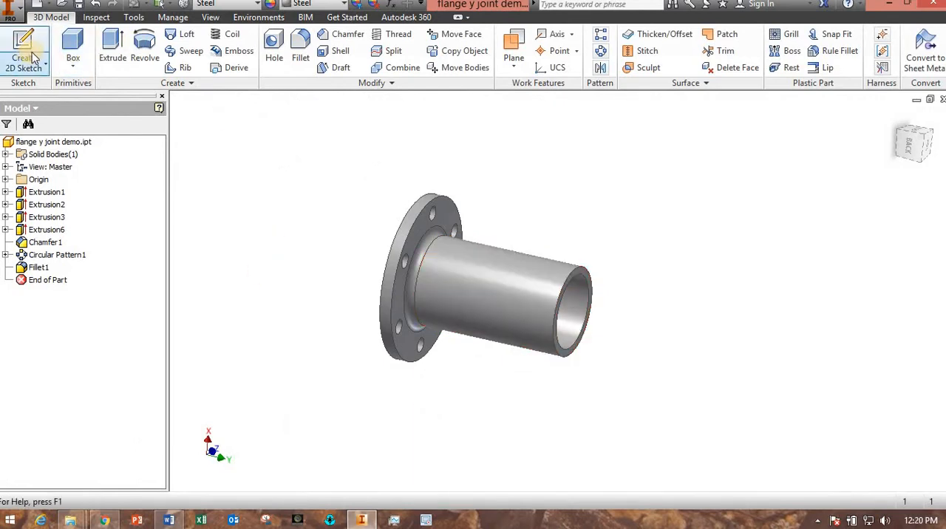
- Create a 2D sketch on the XY plane and slice the graphics at the sketch plane, viewed face-on
left_click(33, 46)
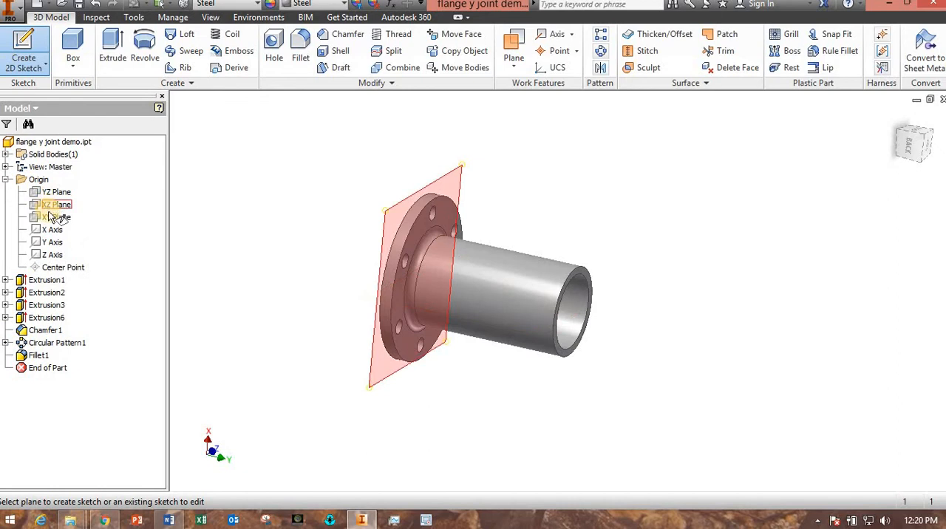
left_click(49, 216)
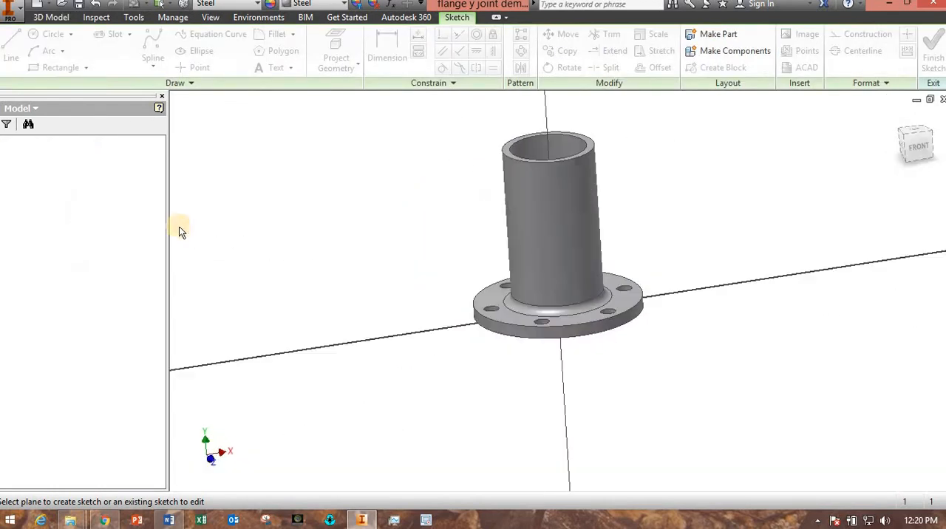
mouse_move(310, 236)
middle_mouse_down("shift")
mouse_move(345, 268)
mouse_move(456, 331)
mouse_move(458, 285)
mouse_move(478, 362)
mouse_move(450, 346)
middle_mouse_up("shift")
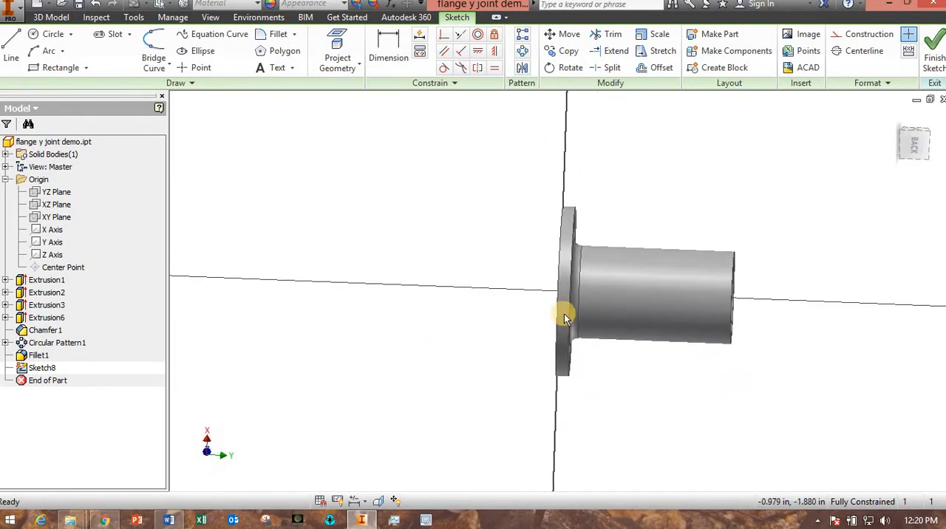
left_click(915, 150)
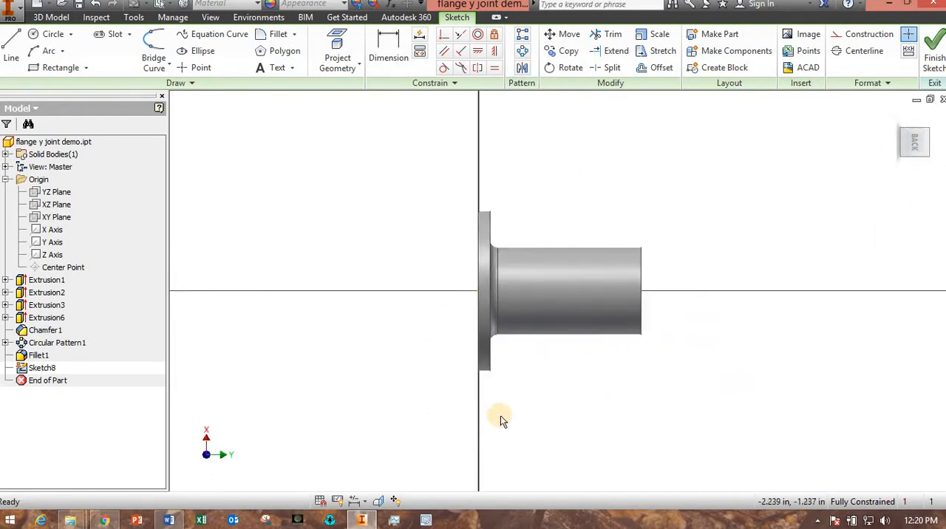
middle_click_drag(500, 418, 379, 480, "shift")
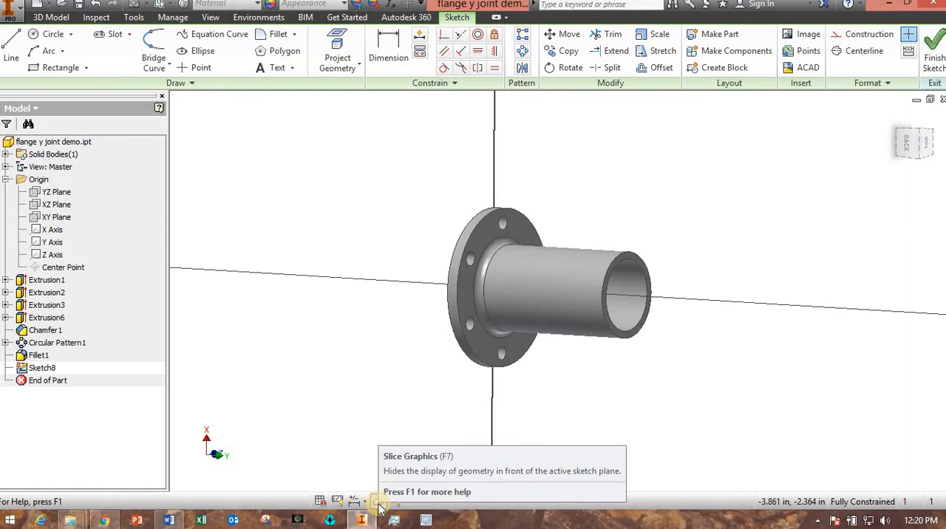
left_click(378, 504)
middle_click_drag(387, 414, 438, 414, "shift")
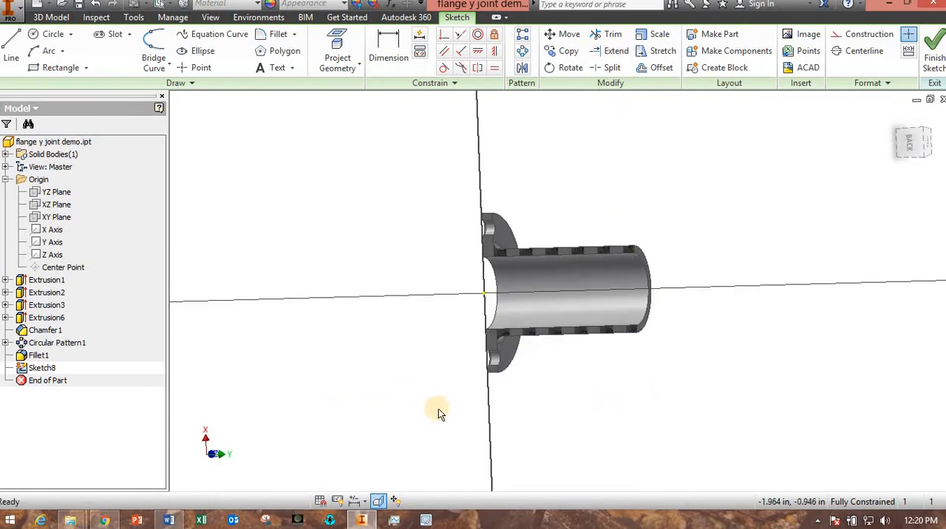
left_click(911, 144)
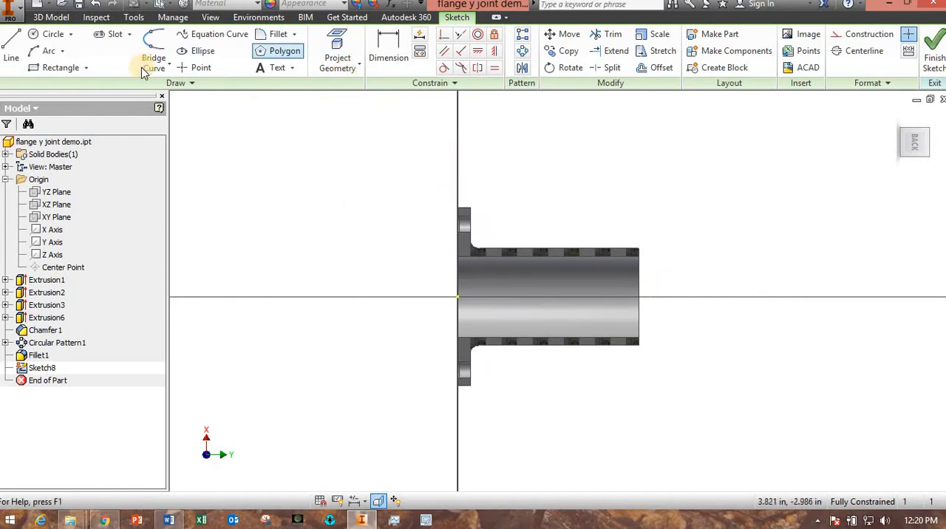
- Draw a construction line about 4.7 in long from the origin along the pipe's axis, past its open end
left_click(13, 48)
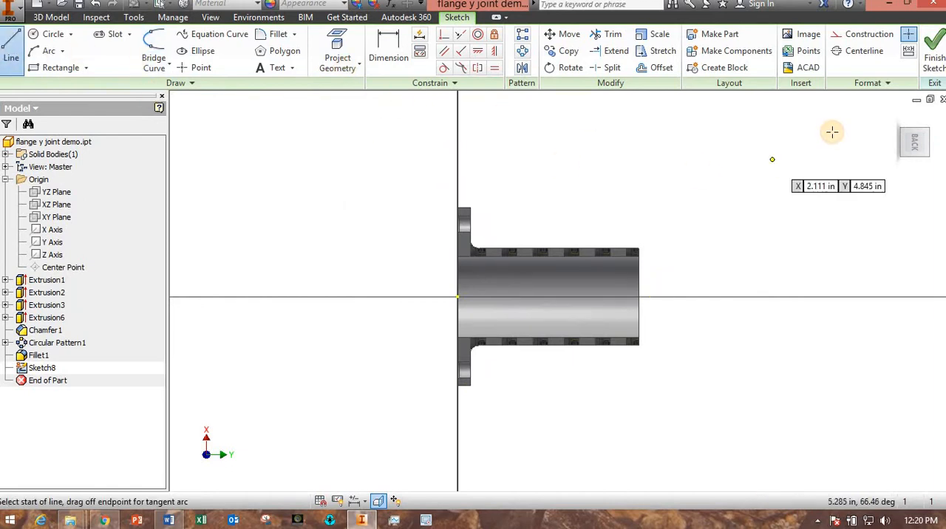
left_click(865, 34)
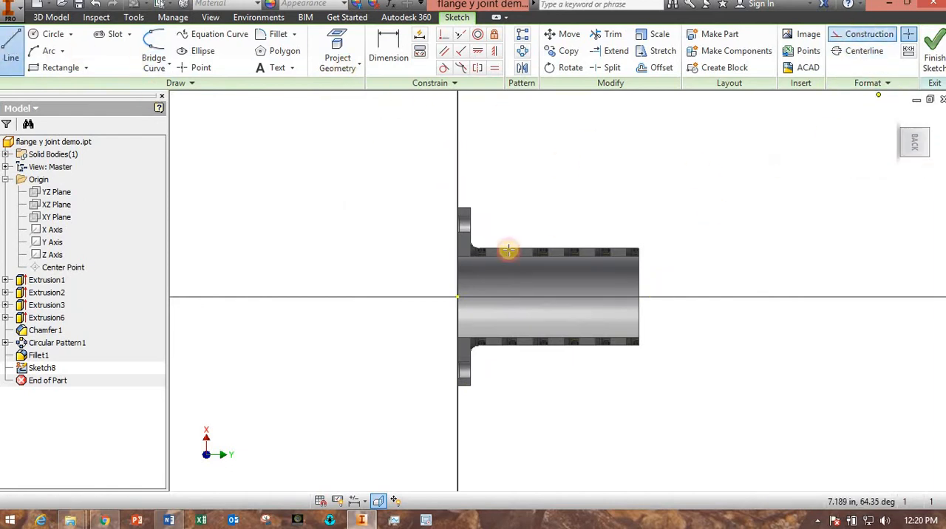
left_click(458, 298)
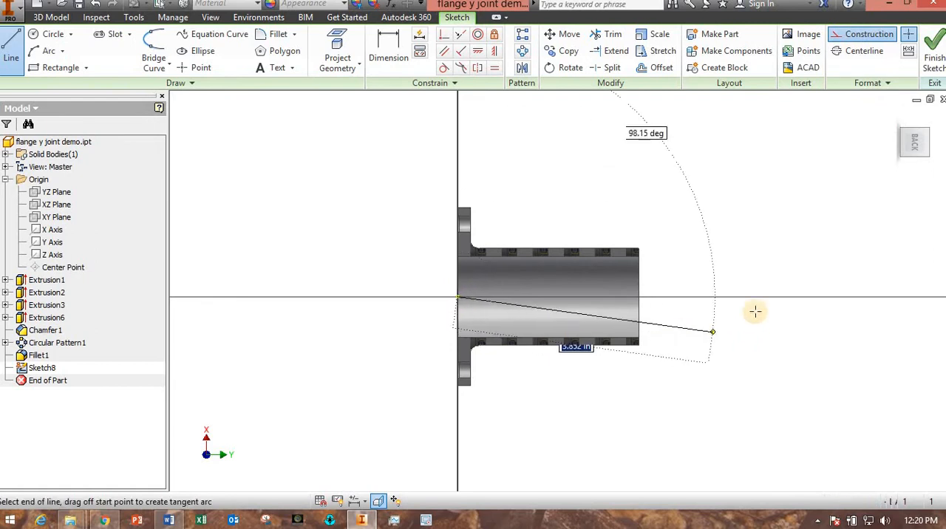
double_click(773, 360)
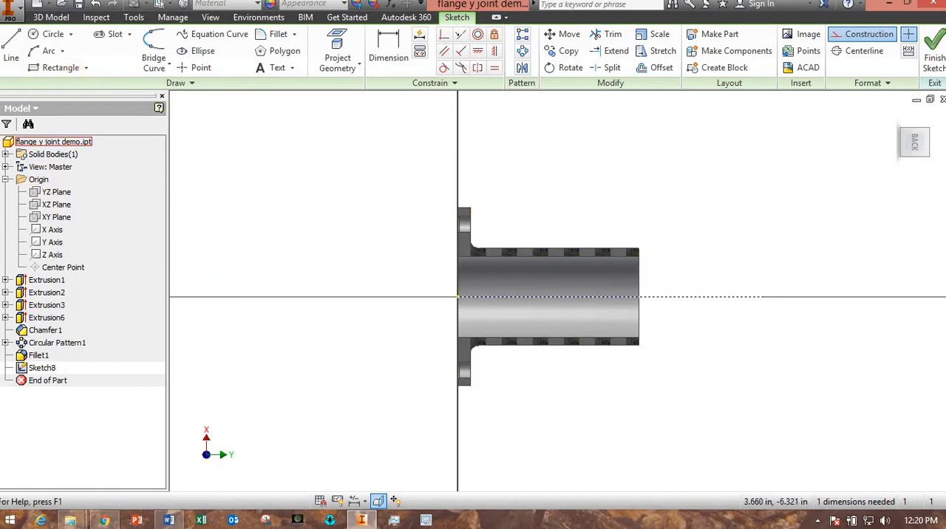
- Draw an angled construction line about 2.19 in long from the pipe's axis, leaning outward toward the flange
left_click(11, 48)
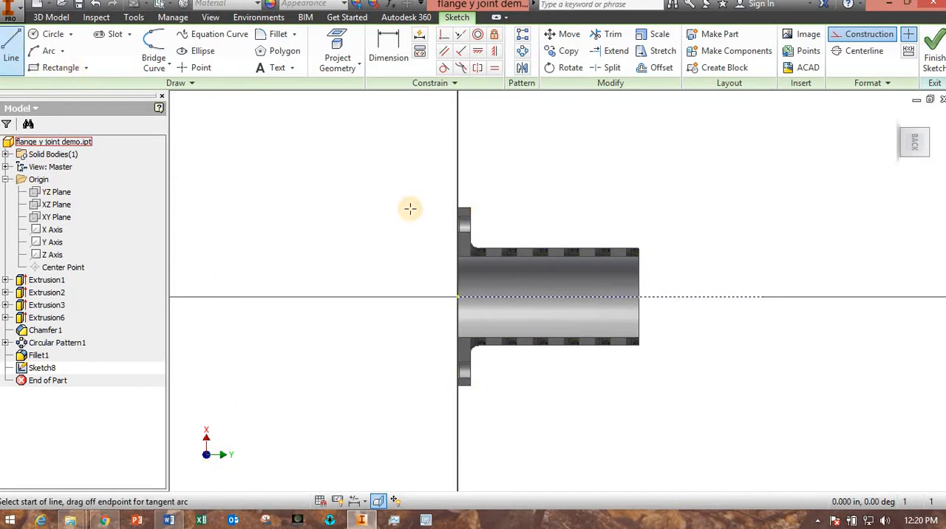
left_click(592, 297)
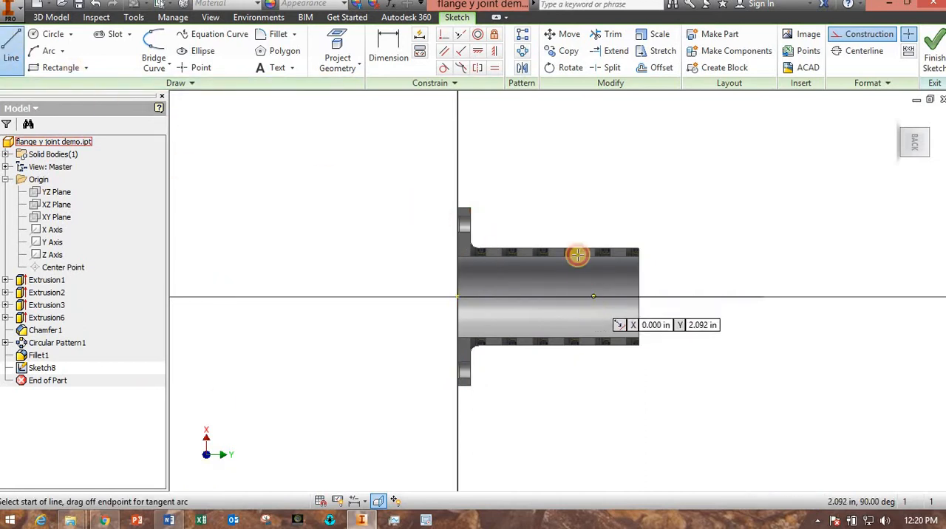
left_click(502, 185)
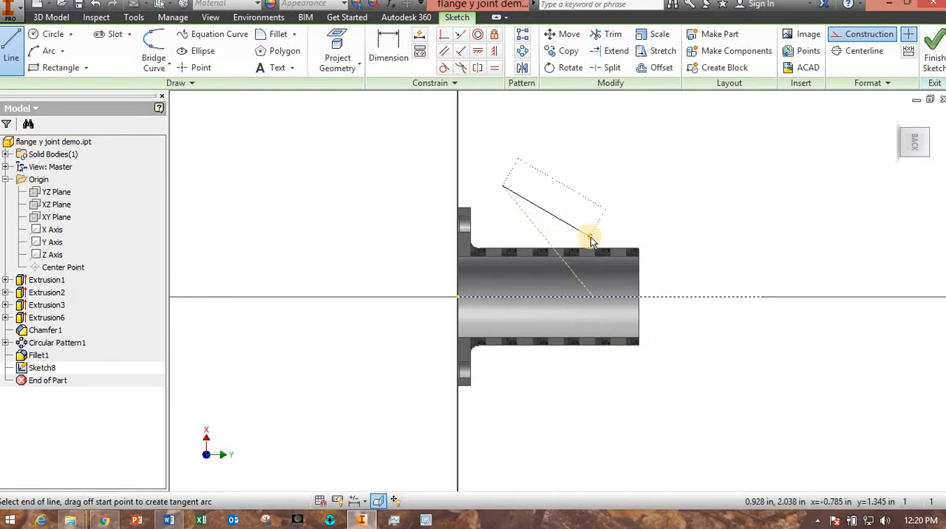
key("Escape")
- Dimension the angle between the slanted construction line and the pipe's axis line as 60 degrees
left_click(380, 37)
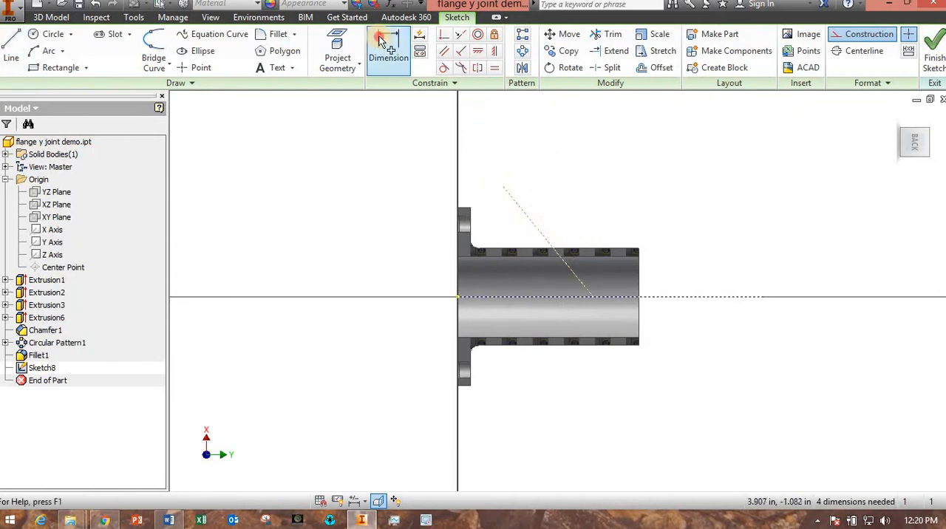
left_click(535, 227)
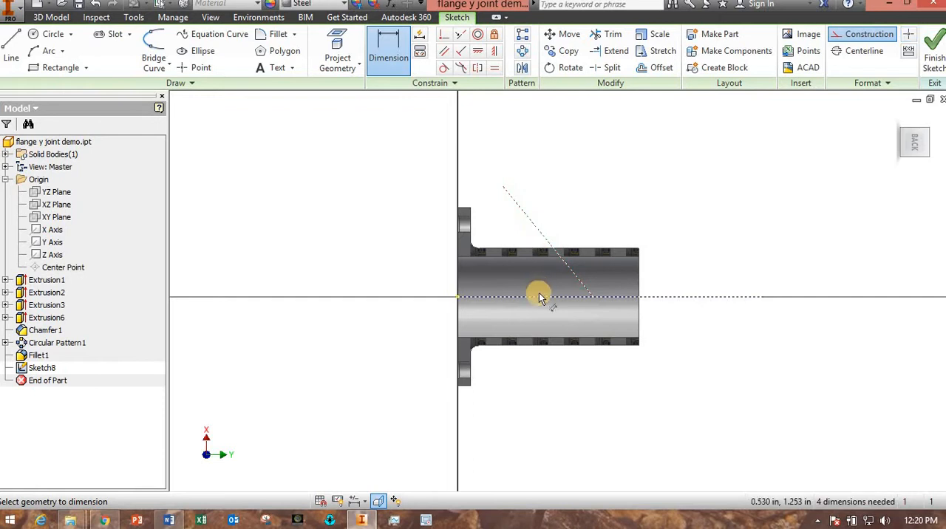
left_click(540, 299)
left_click(538, 272)
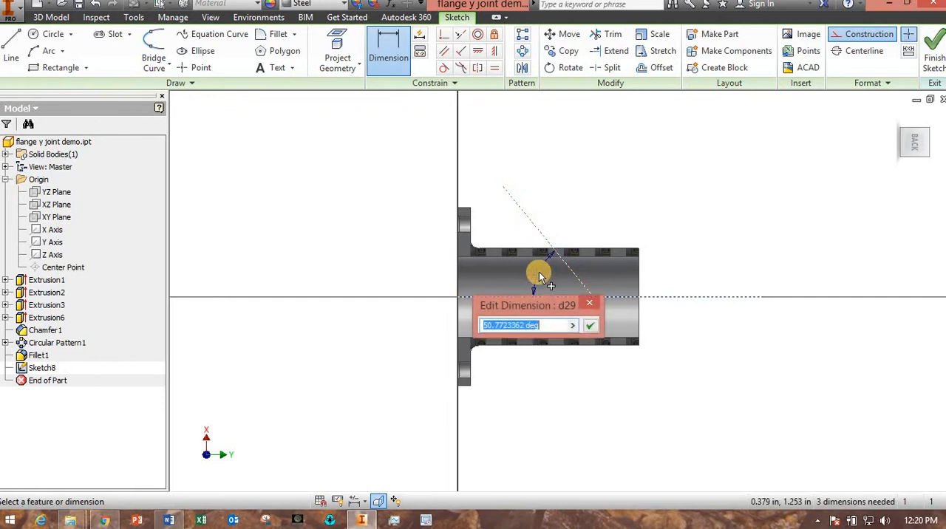
type("60")
key("Return")
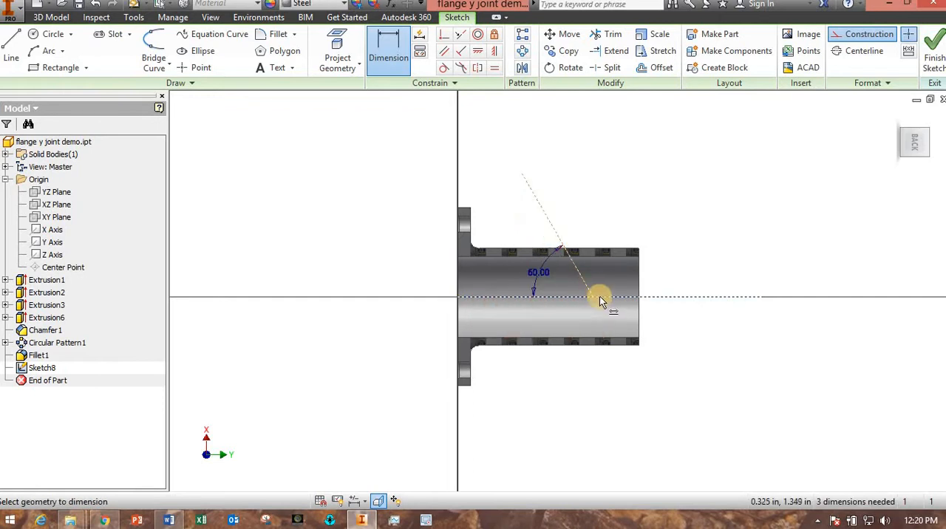
- Dimension the distance from the slanted line's start point on the axis to the pipe's open end as 0.5 in
left_click(639, 311)
left_click(568, 321)
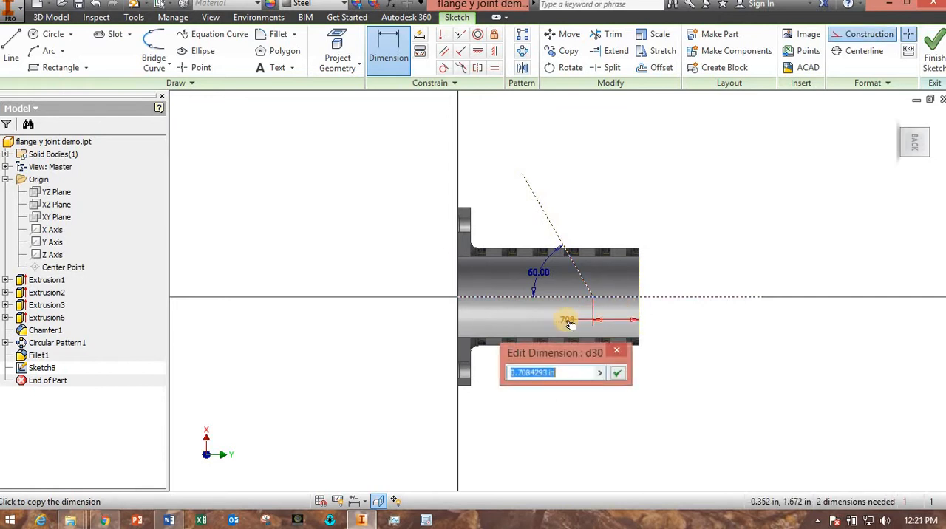
type("0.5")
key("Return")
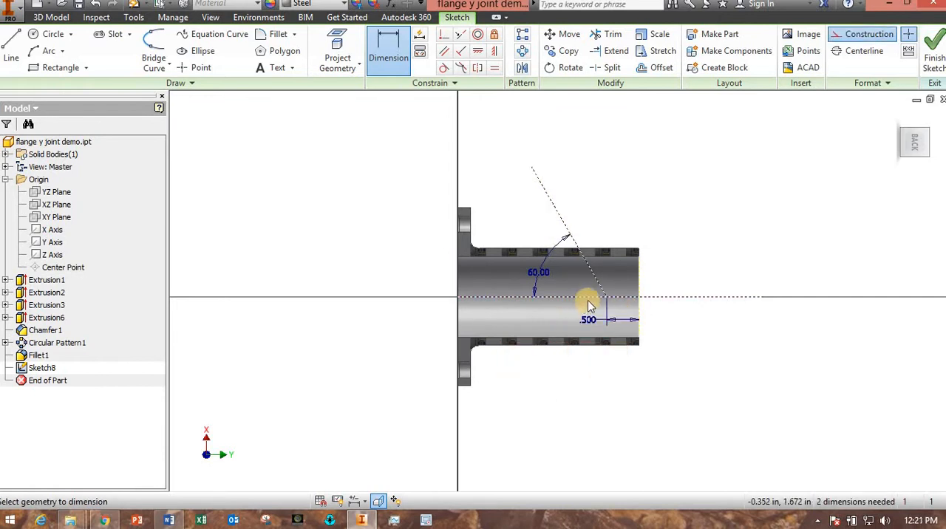
- Dimension the slanted line's extent along the pipe axis as 1.5/2 in and finish the sketch
scroll(605, 299, "up", 3)
scroll(608, 214, "down", 3)
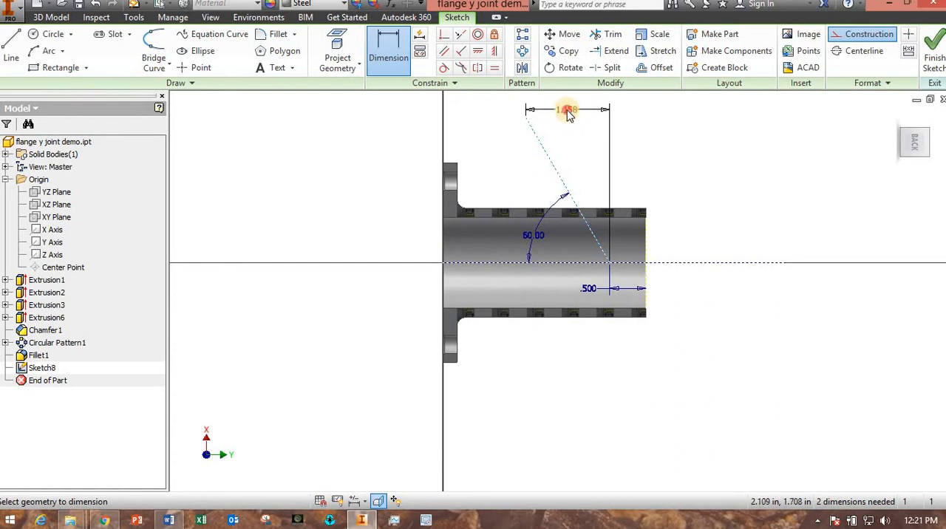
left_click(567, 111)
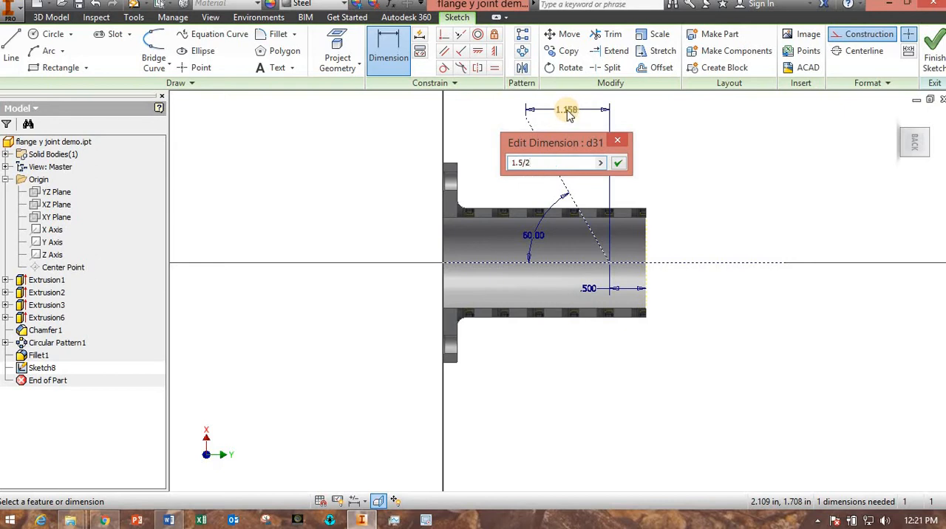
key("Return")
scroll(584, 189, "down", 3)
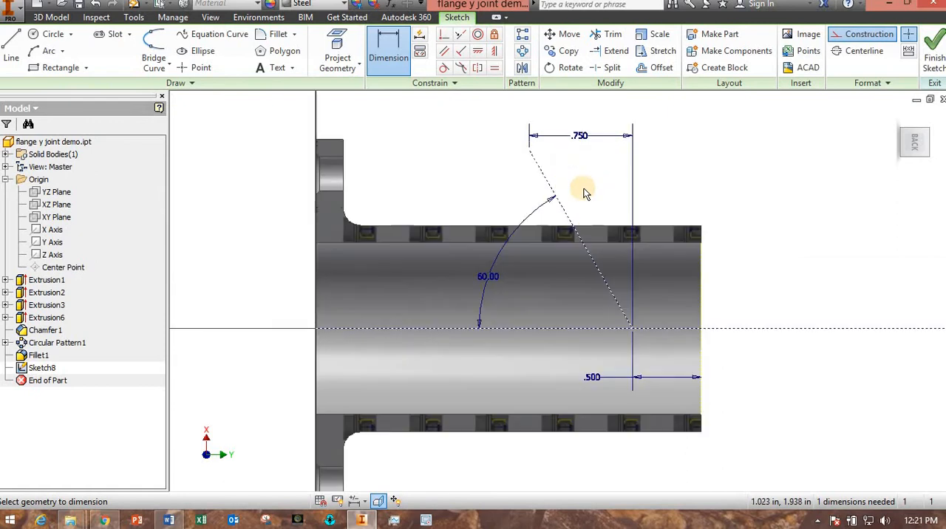
left_click(872, 56)
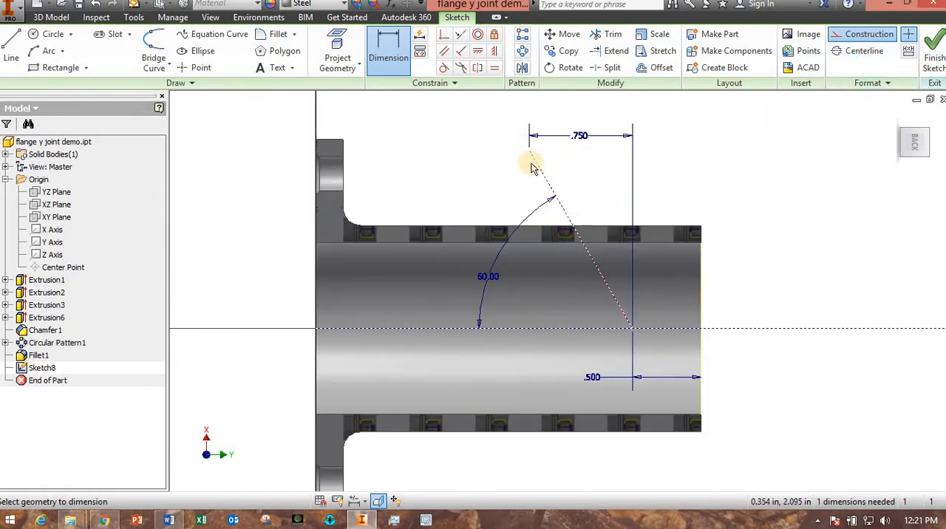
left_click(935, 54)
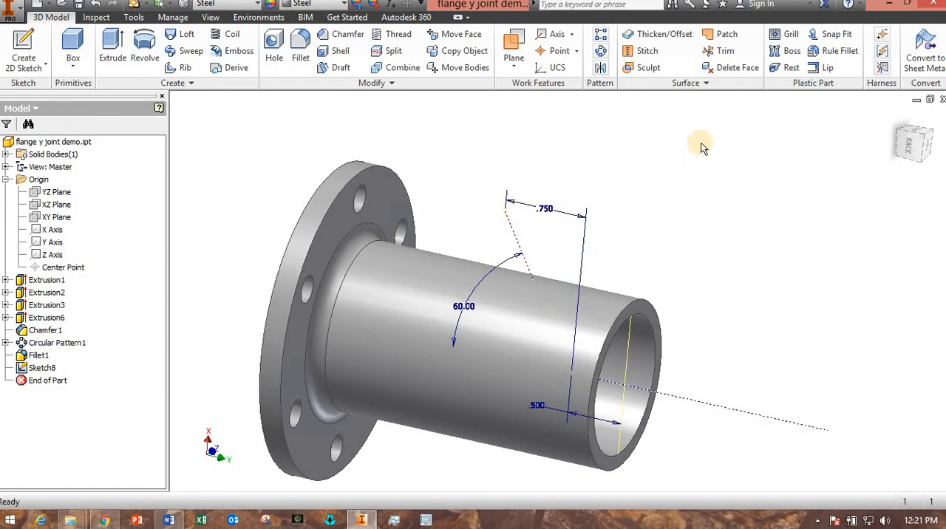
- Create a work plane normal to the slanted construction line through its outer endpoint
middle_click_drag(680, 180, 585, 183)
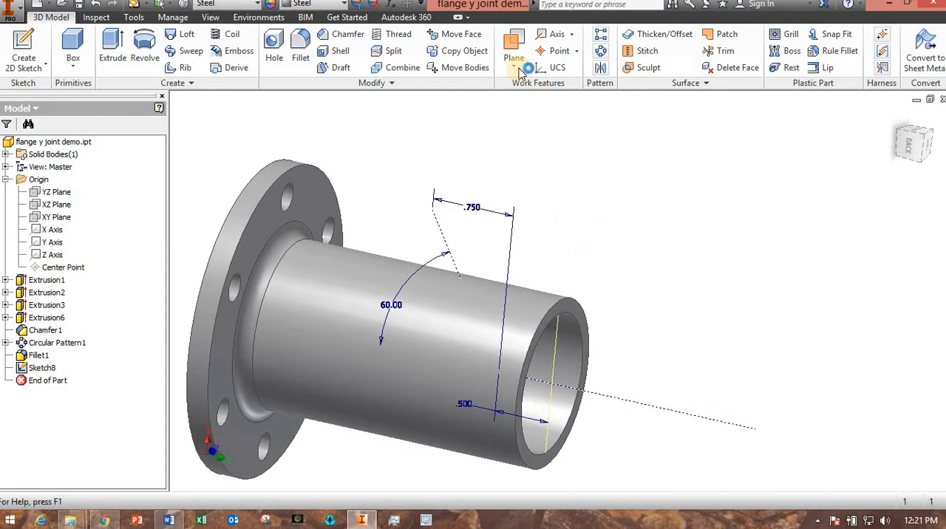
left_click(521, 68)
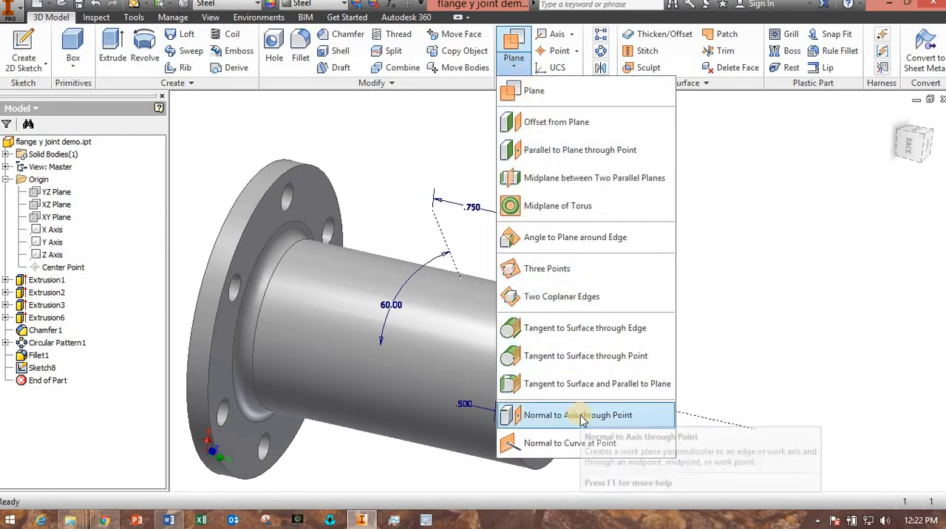
left_click(629, 416)
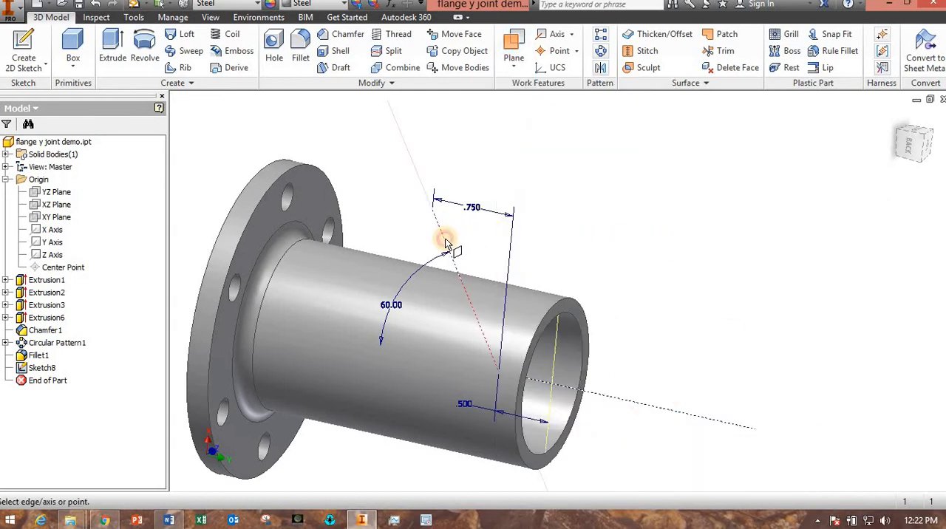
left_click(433, 210)
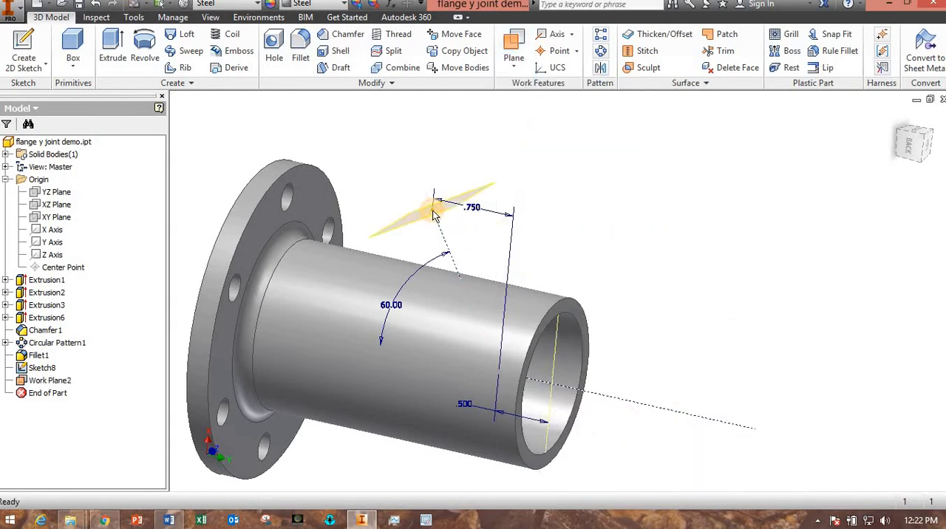
middle_click_drag(581, 249, 513, 238, "shift")
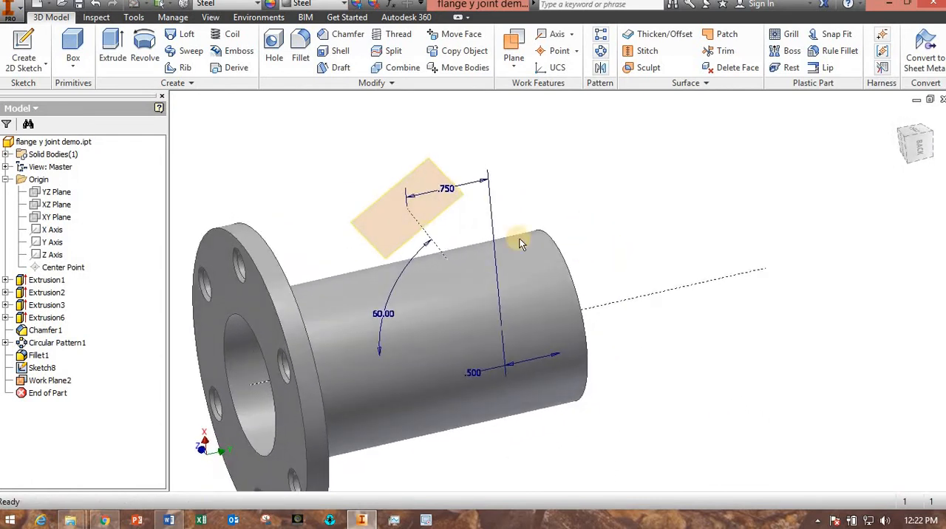
- Sketch a 1 in diameter circle on the new work plane, centred on the slanted line's endpoint, and finish the sketch
left_click(415, 233)
left_click(436, 228)
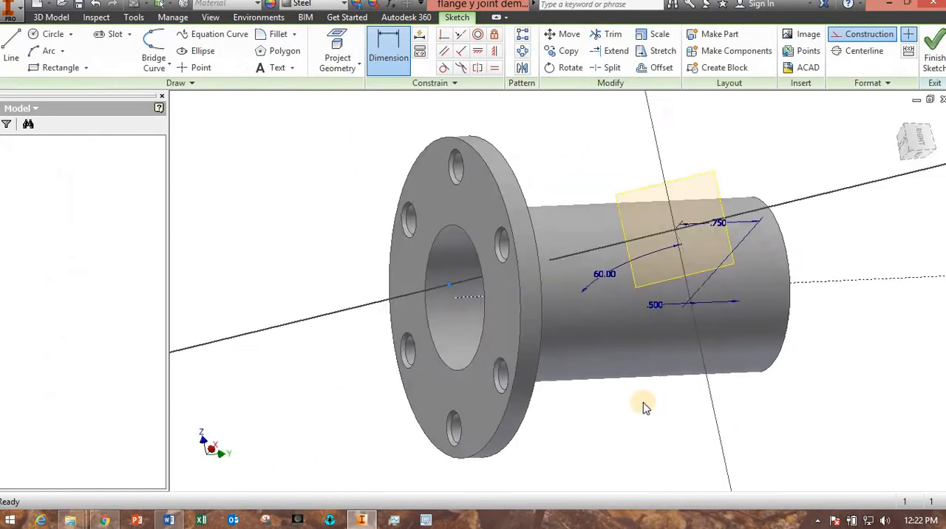
left_click(50, 34)
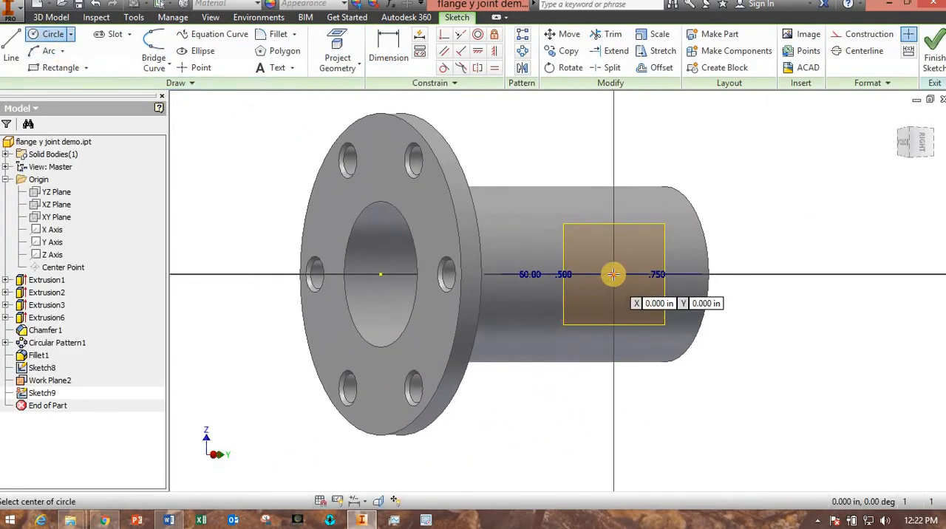
left_click(613, 275)
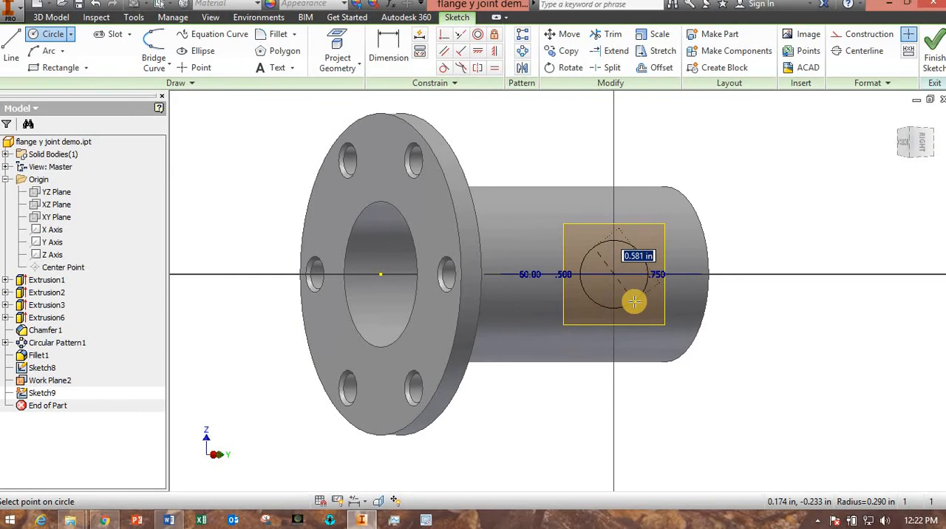
key("Return")
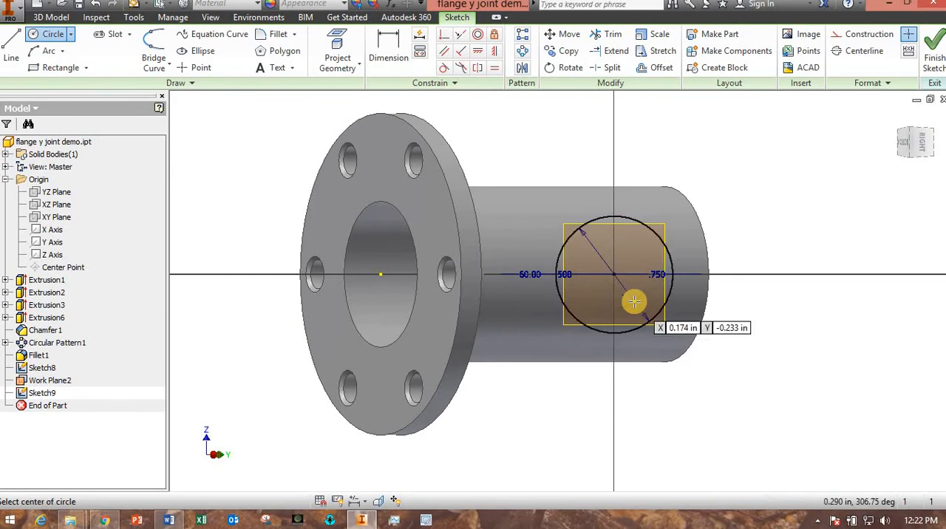
left_click(932, 58)
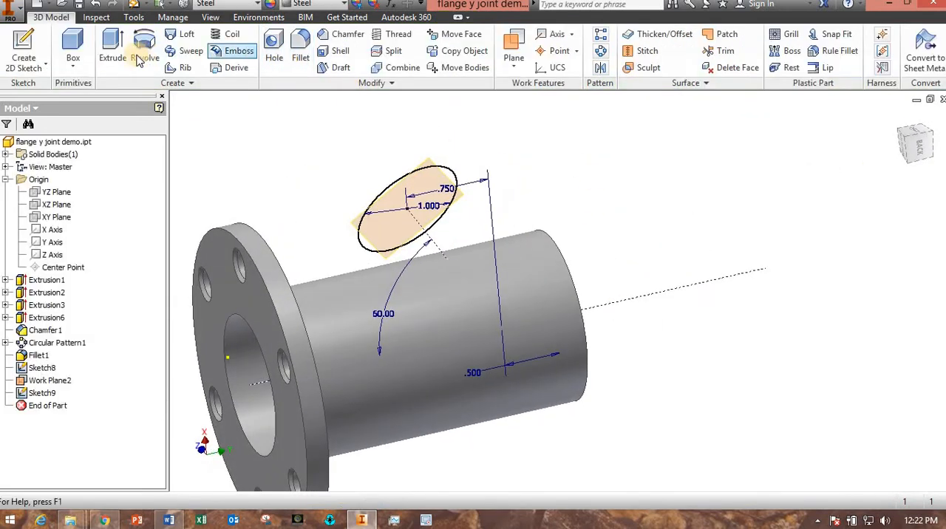
- Extrude the 1 in circle toward the pipe as a joined solid, with the extent set To the pipe's outer cylindrical face
left_click(113, 50)
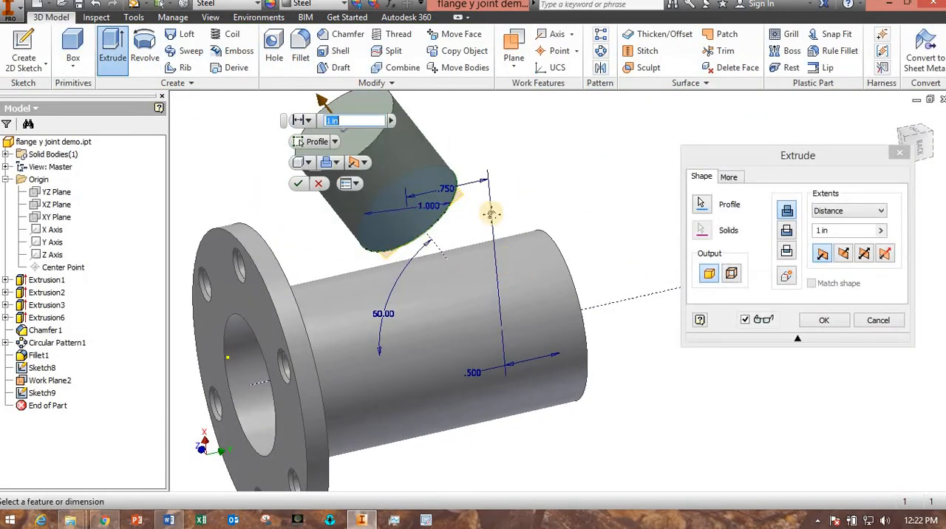
middle_click_drag(490, 213, 473, 320, "shift")
left_click(843, 256)
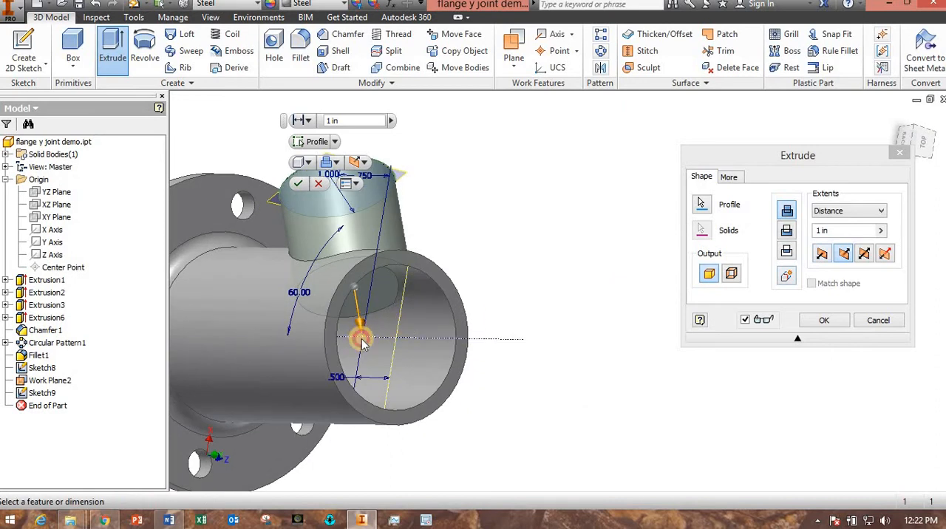
left_click_drag(362, 341, 380, 373)
middle_click_drag(481, 369, 506, 364, "shift")
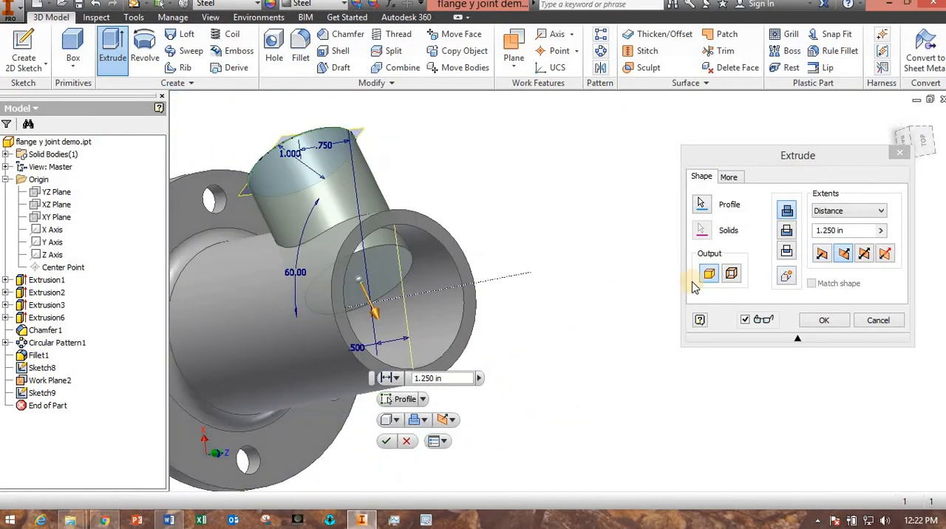
left_click(877, 213)
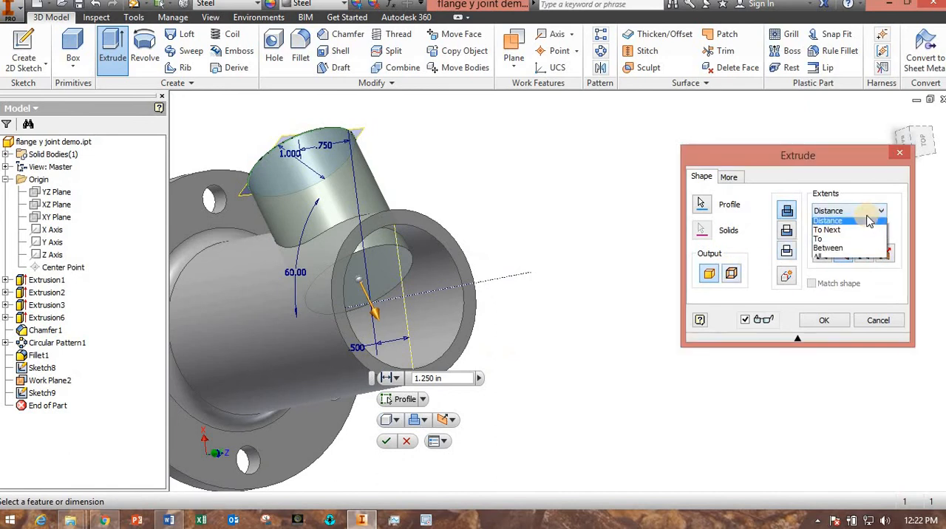
left_click(839, 243)
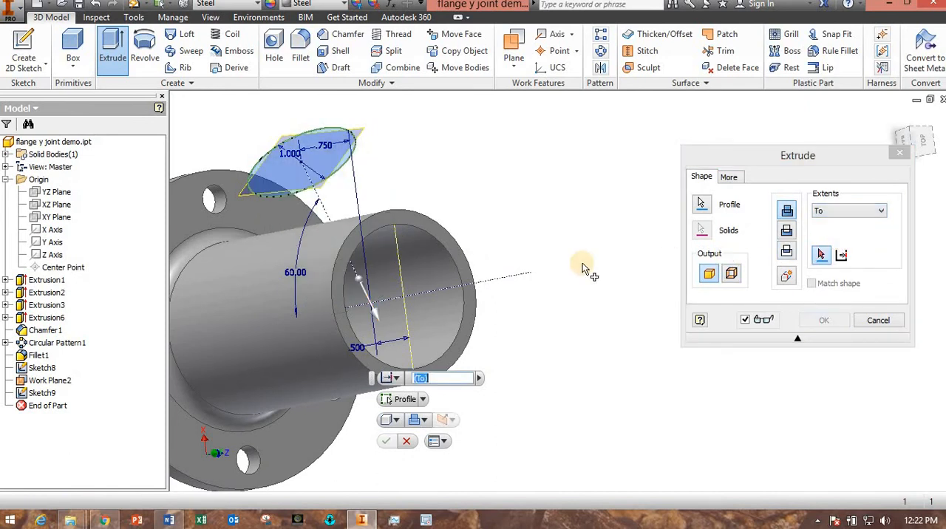
left_click(322, 255)
middle_click_drag(348, 365, 436, 332, "shift")
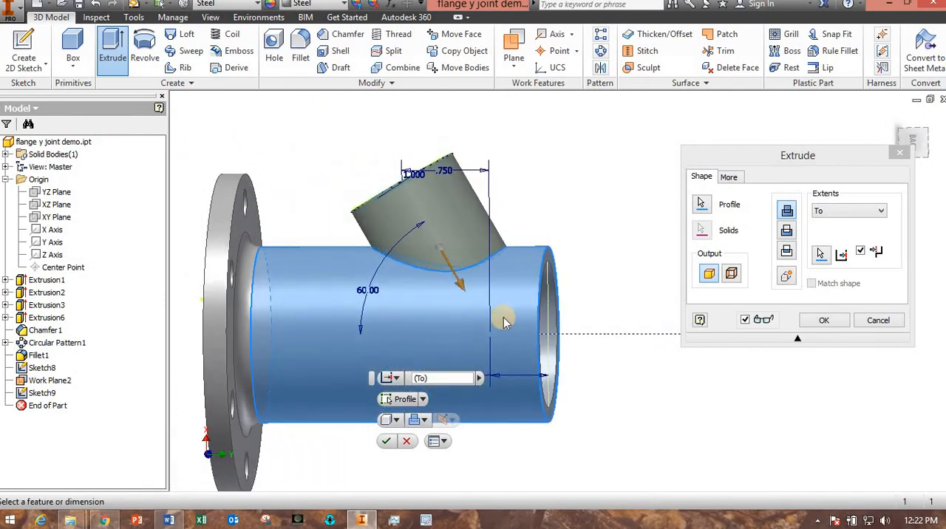
left_click(827, 321)
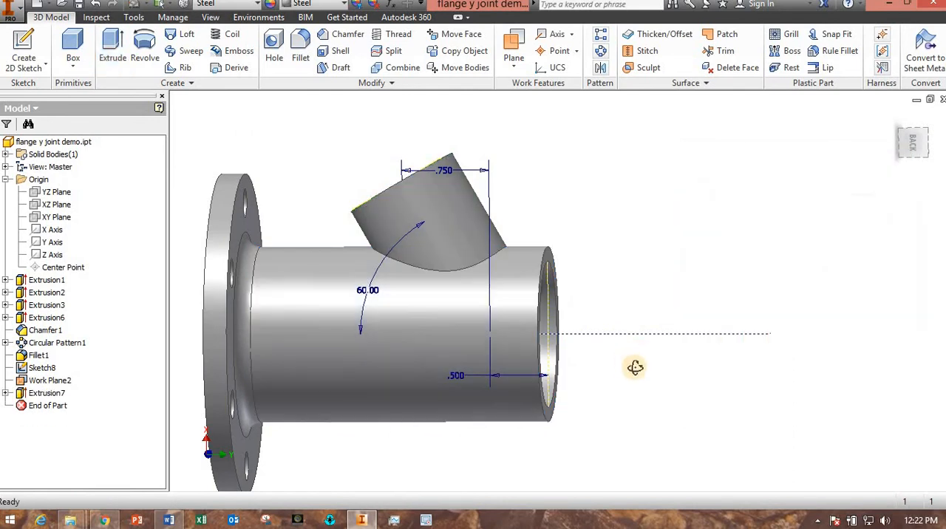
- Start a sketch on the branch's end face and draw a concentric circle about 0.587 in in diameter
middle_click_drag(633, 370, 597, 344, "shift")
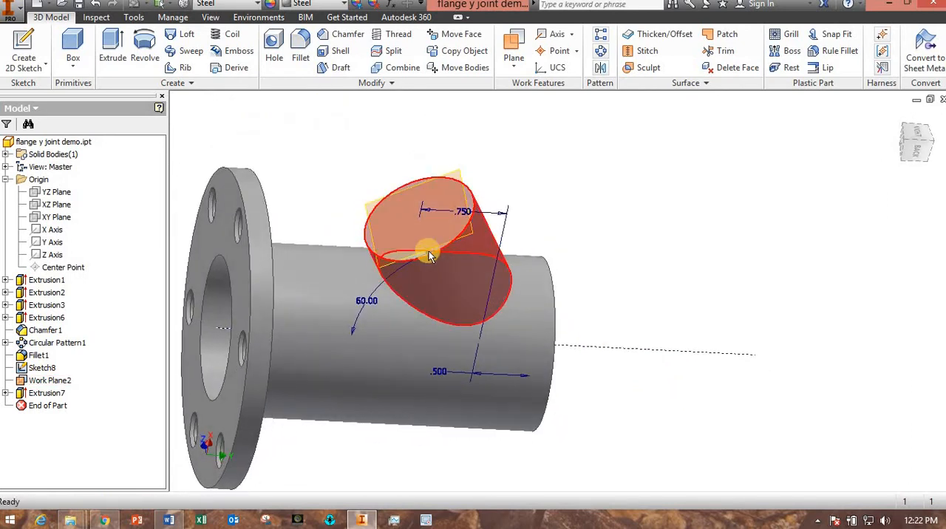
scroll(426, 249, "down", 2)
scroll(477, 216, "down", 4)
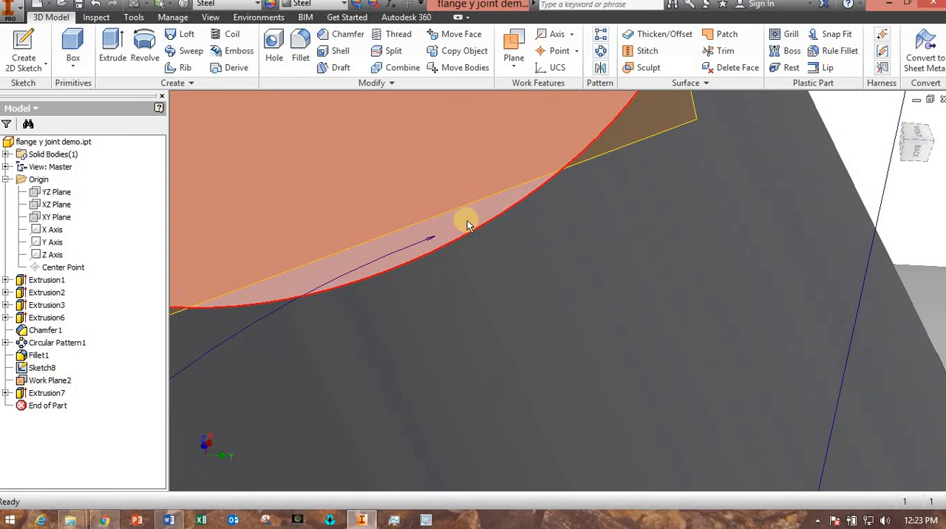
scroll(467, 224, "up", 5)
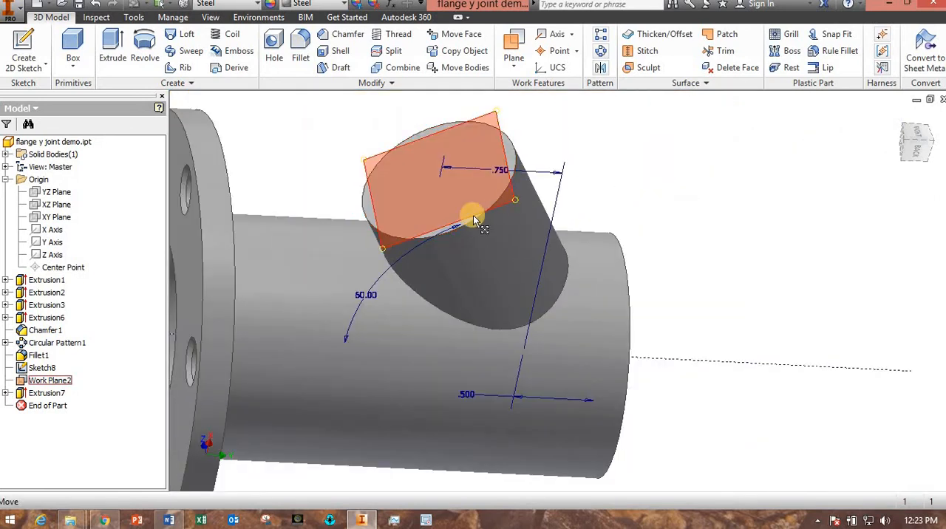
scroll(473, 214, "down", 4)
left_click(457, 236)
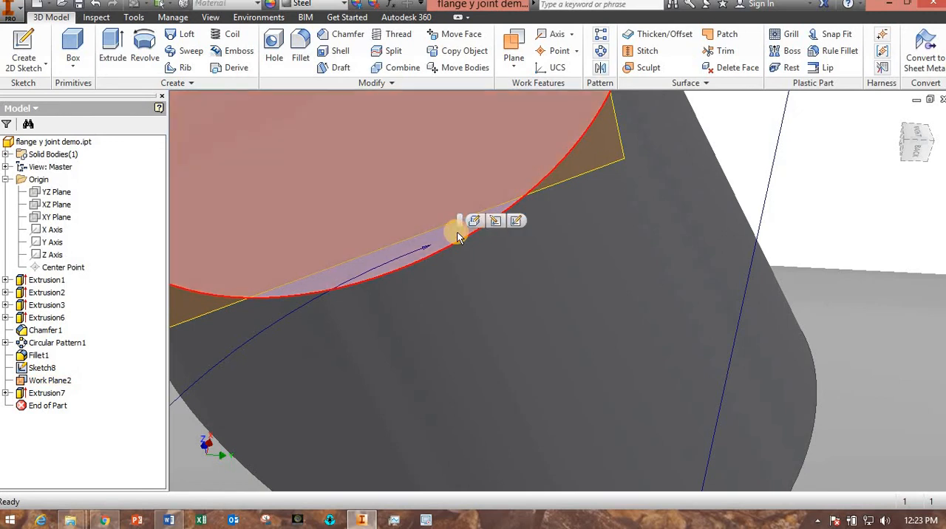
scroll(457, 236, "up", 5)
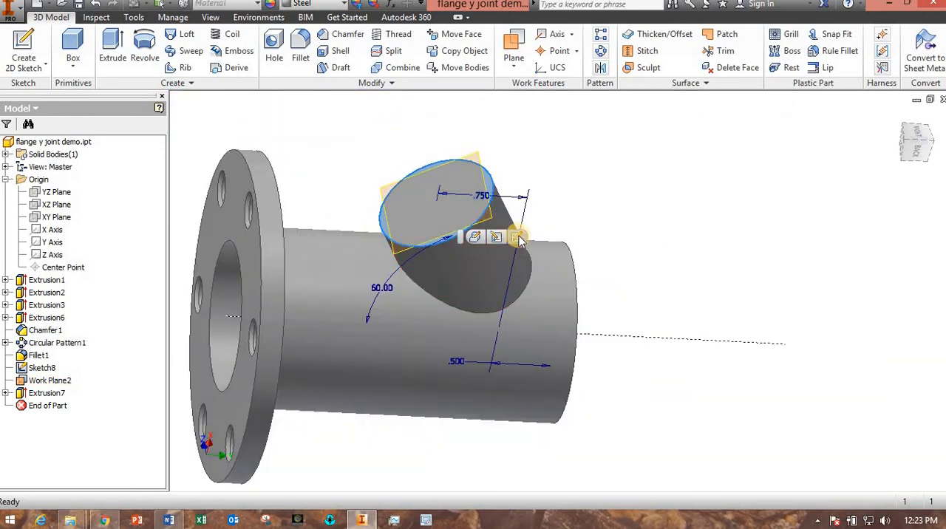
left_click(518, 236)
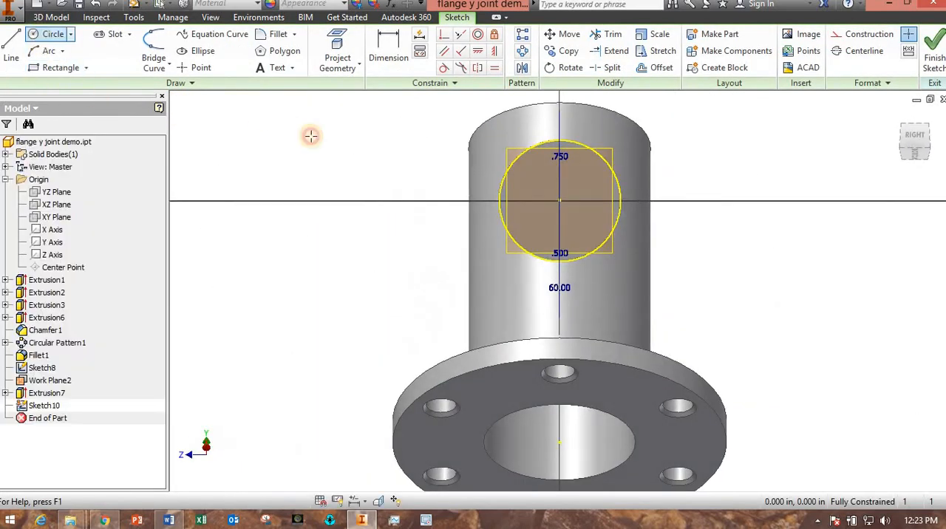
left_click(559, 200)
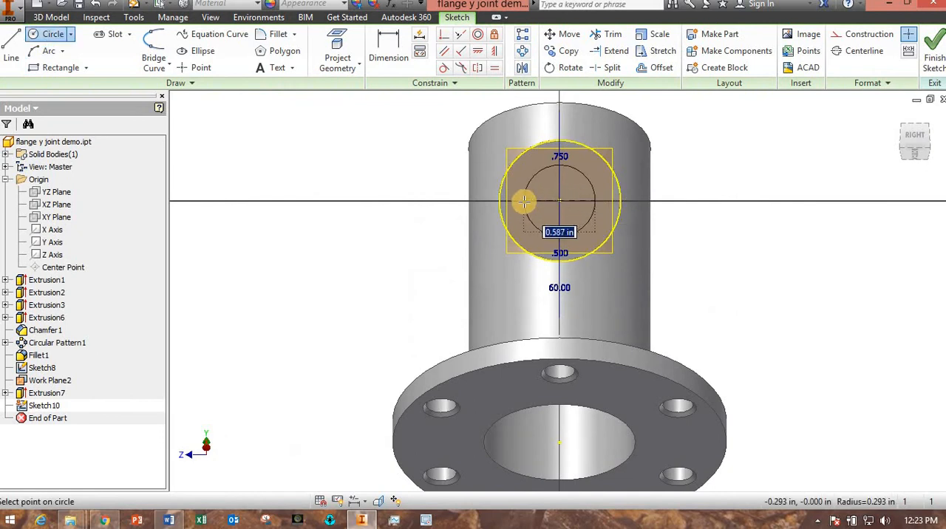
left_click(524, 201)
- Dimension the inner circle's diameter as 0.75 in and finish the sketch
left_click(388, 50)
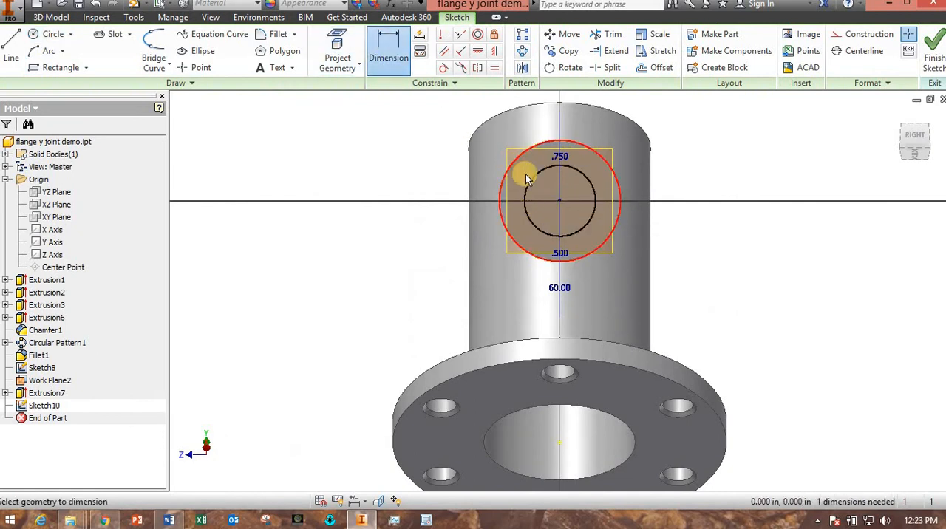
left_click(524, 193)
left_click(442, 151)
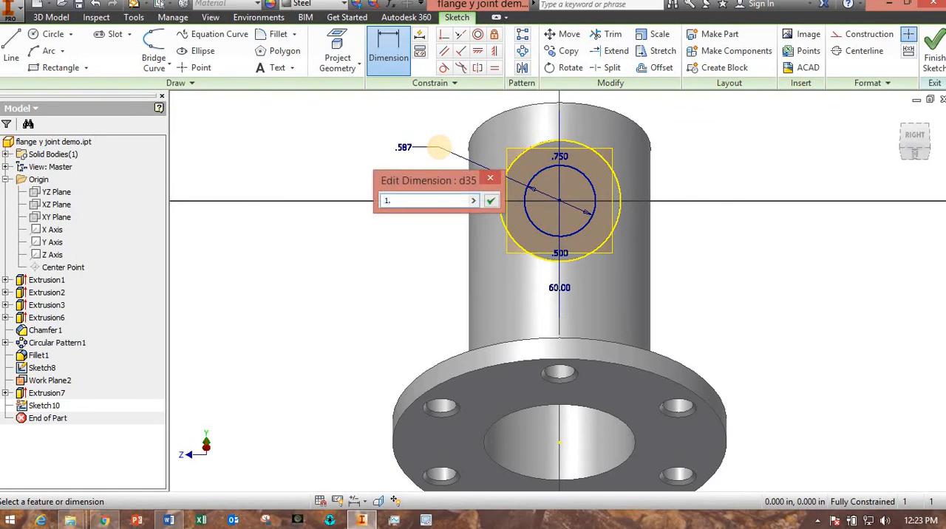
type("0.75")
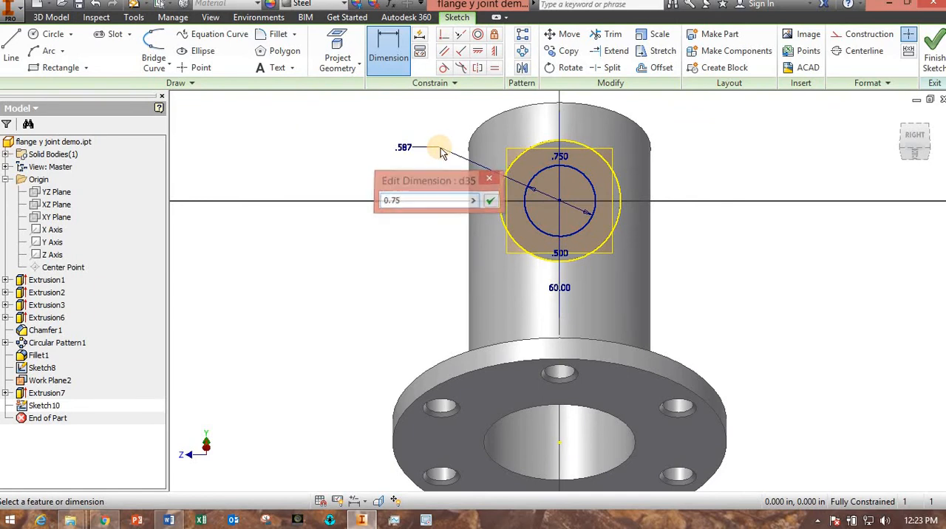
key("Return")
left_click(932, 65)
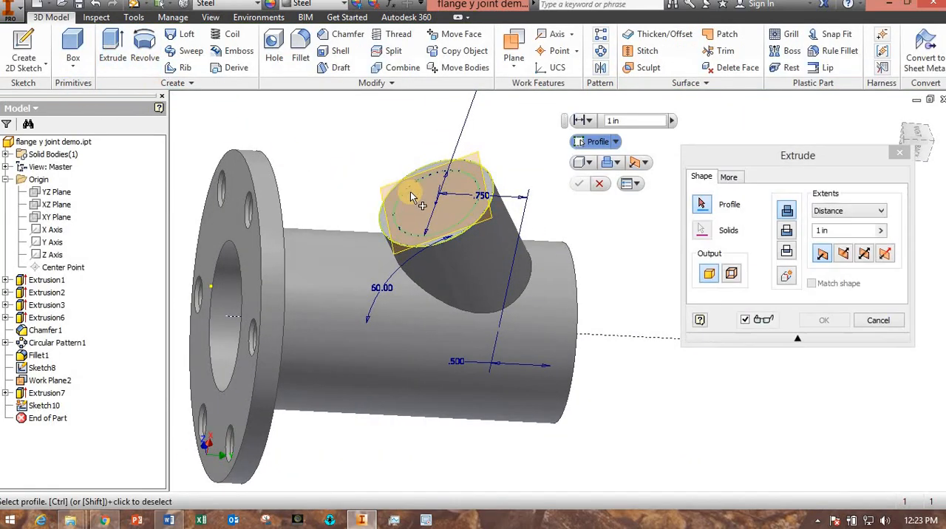
- Cut the 0.75 in circle through the branch with Extrude, with the extent set To the pipe's inner cylindrical face
left_click(787, 231)
middle_click_drag(637, 374, 518, 340, "shift")
left_click(858, 214)
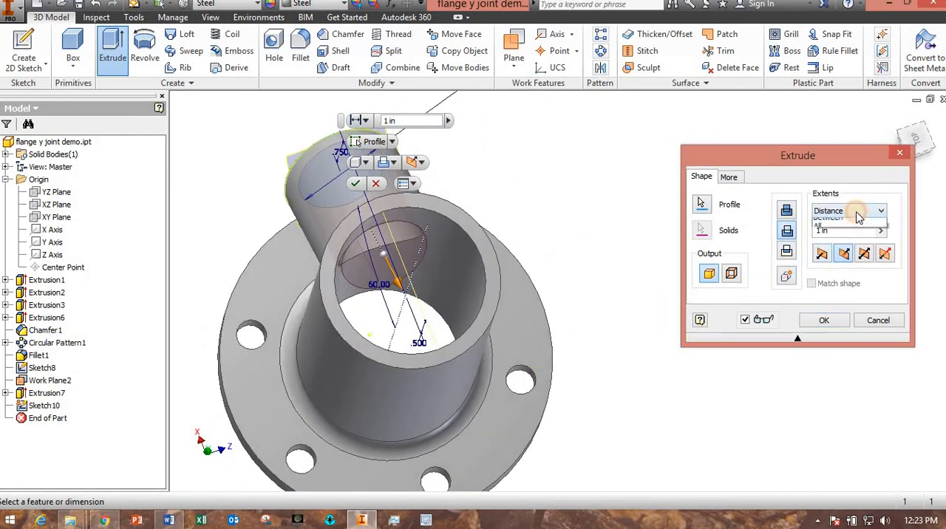
left_click(843, 244)
middle_click_drag(554, 359, 543, 399, "shift")
left_click(535, 386)
middle_click_drag(597, 441, 520, 430, "shift")
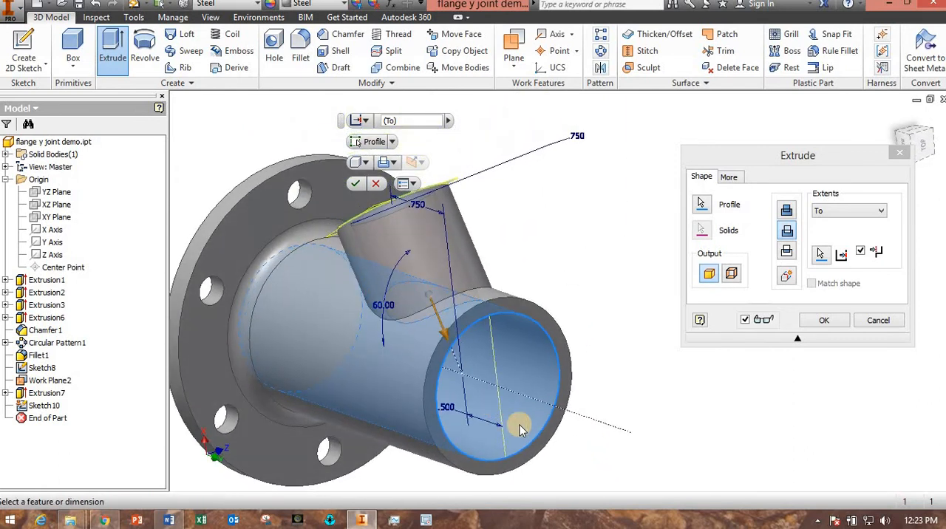
left_click(839, 322)
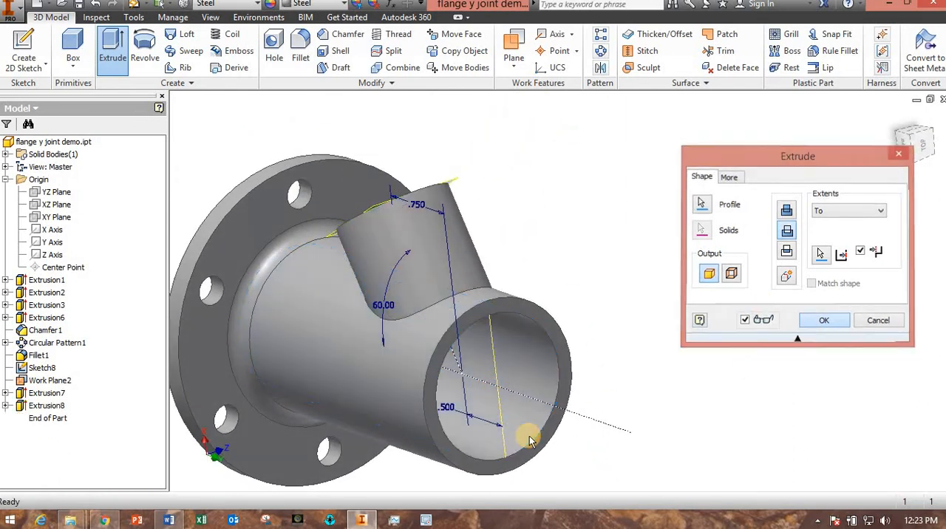
- Fillet the outer edge where the branch meets the main pipe with a 0.3 in radius
scroll(531, 439, "up", 3)
middle_click_drag(580, 444, 481, 135, "shift")
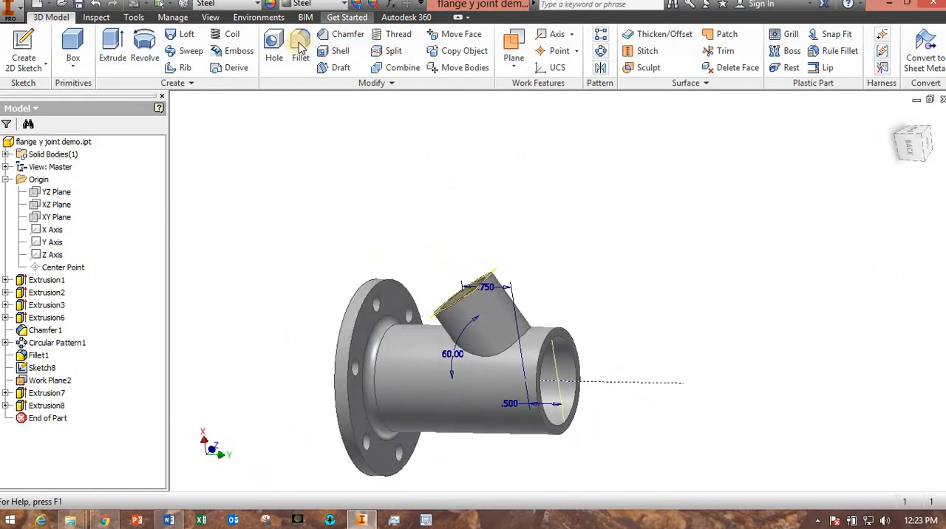
left_click(501, 351)
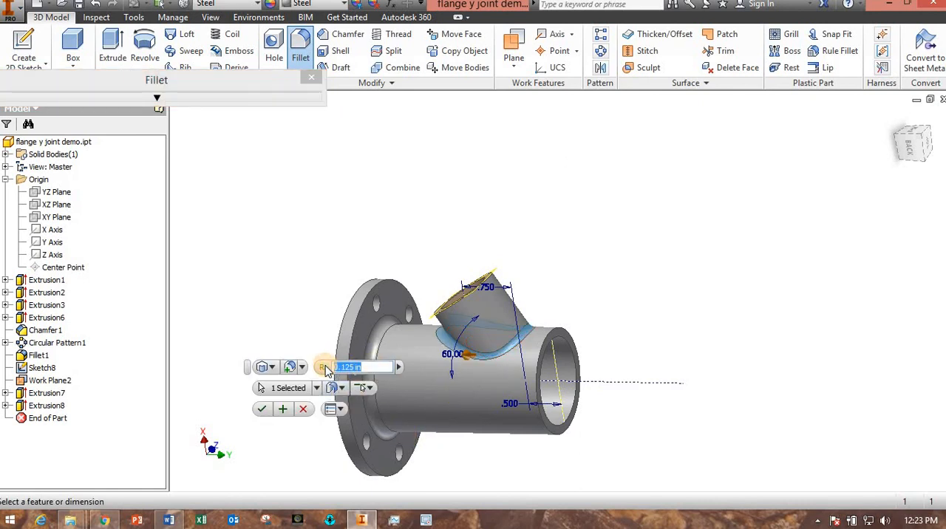
key("Return")
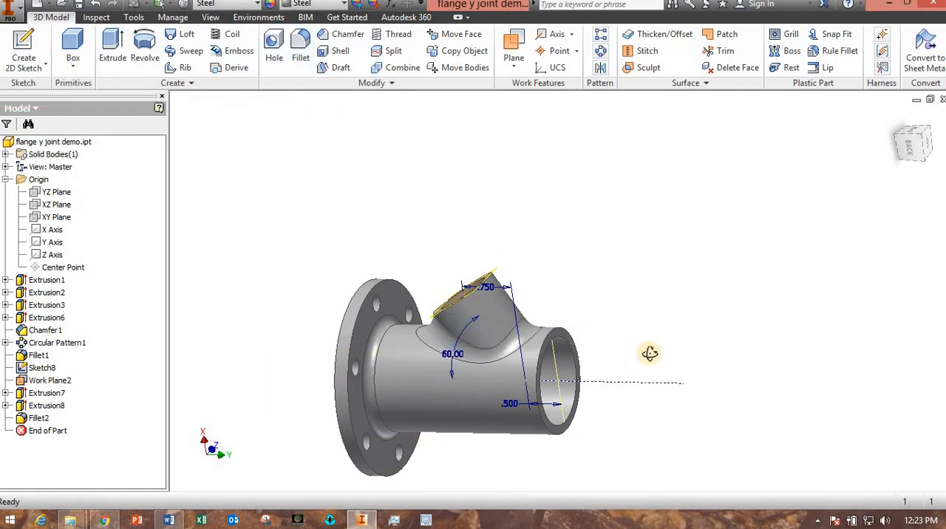
- Open the radius of the fillet between branch and main pipe for editing
middle_click_drag(649, 352, 603, 351, "shift")
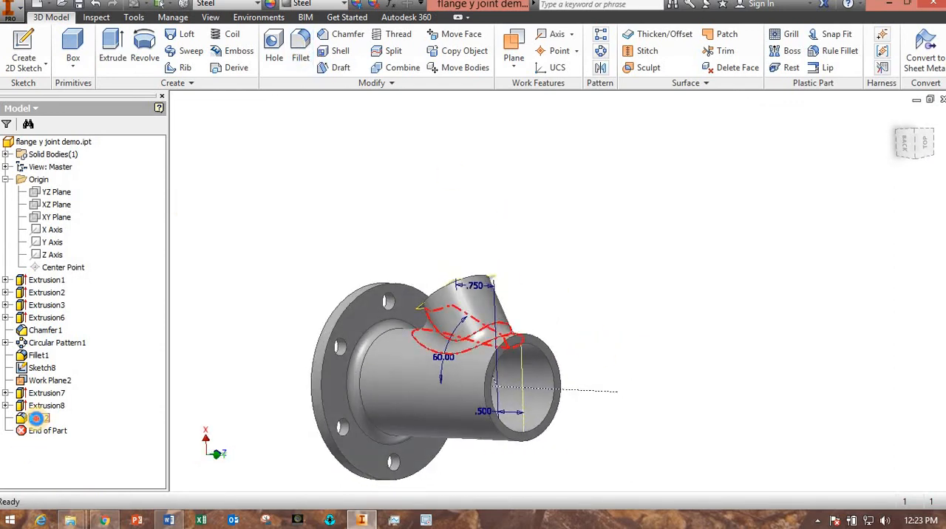
double_click(36, 419)
left_click(352, 274)
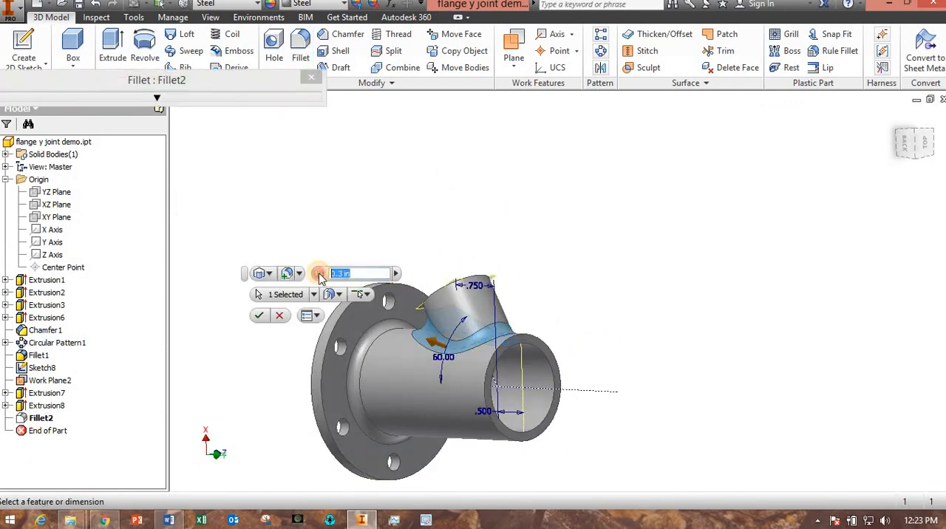